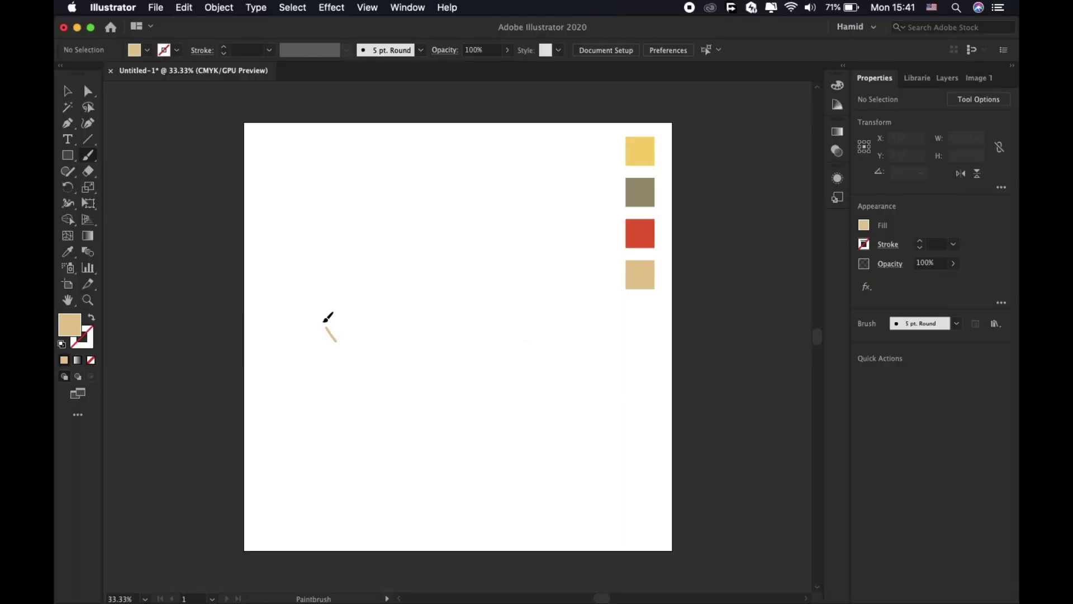
- Sketch a tan test loop and a long tan test stroke, undoing both
drag(324, 321, 394, 272)
drag(381, 337, 332, 338)
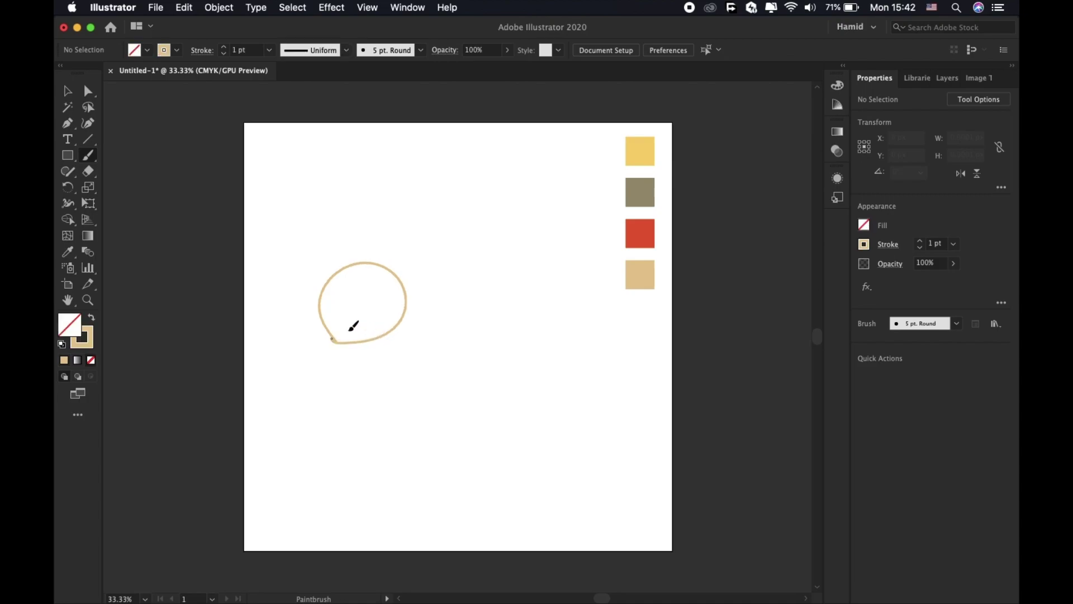
key(ctrl+plus)
key(ctrl+z)
key(shift+x)
mouse_move(284, 381)
mouse_down()
mouse_move(285, 356)
mouse_move(479, 227)
mouse_move(573, 235)
mouse_up()
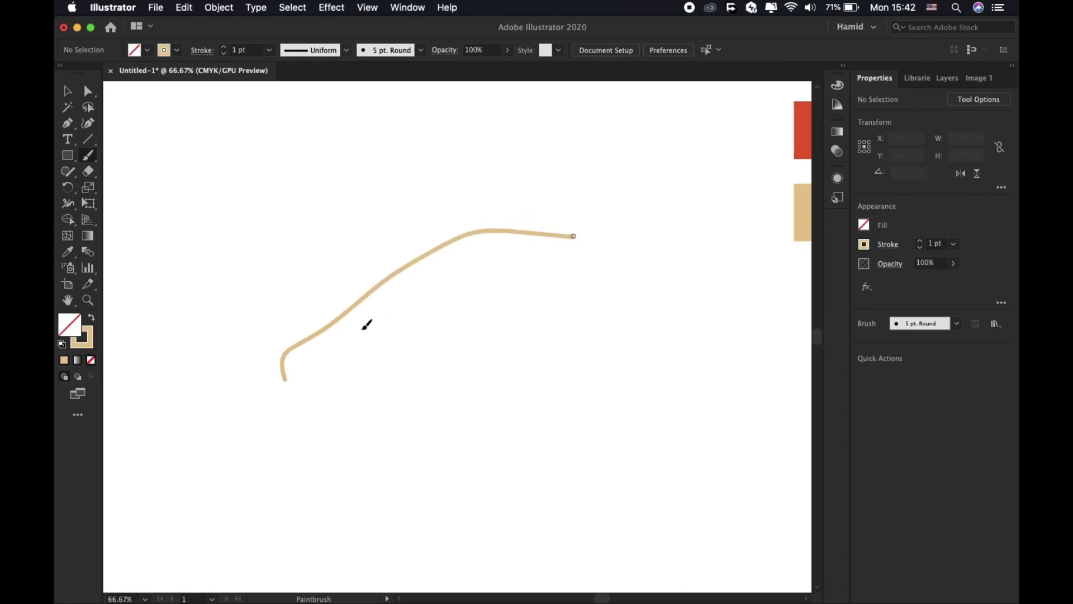
key(ctrl+z)
- Set the stroke colour to Black from the Swatches list, with fill None
key(shift+x)
key(ctrl+minus)
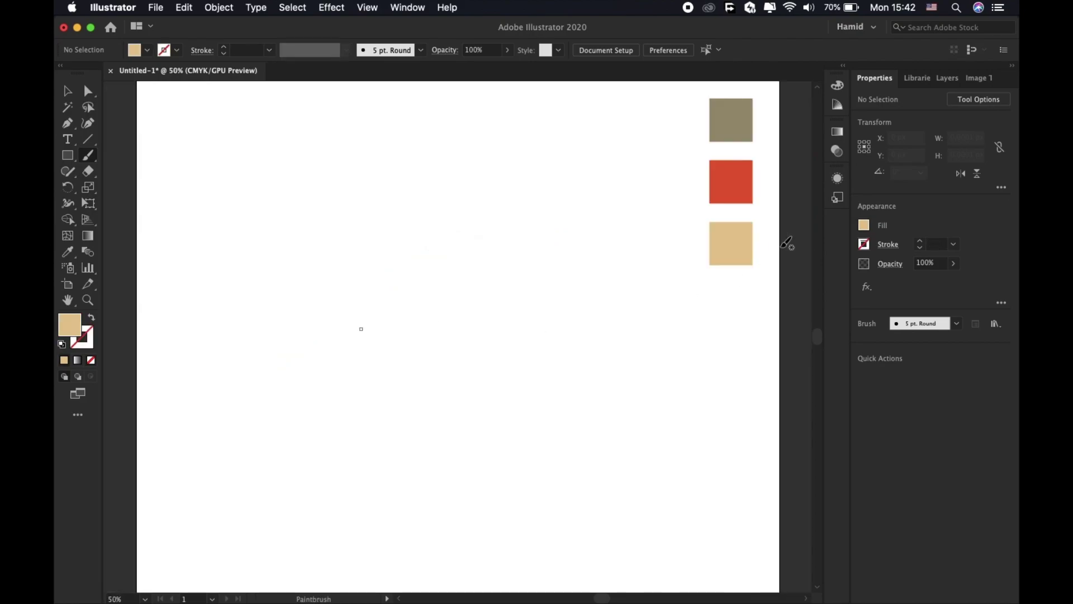
click(865, 243)
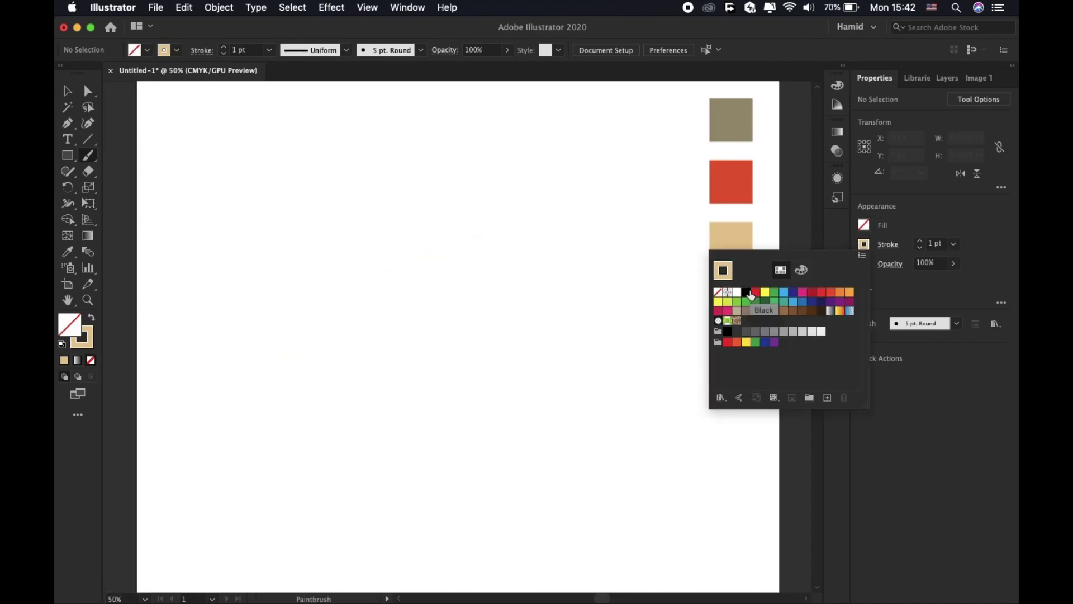
click(747, 292)
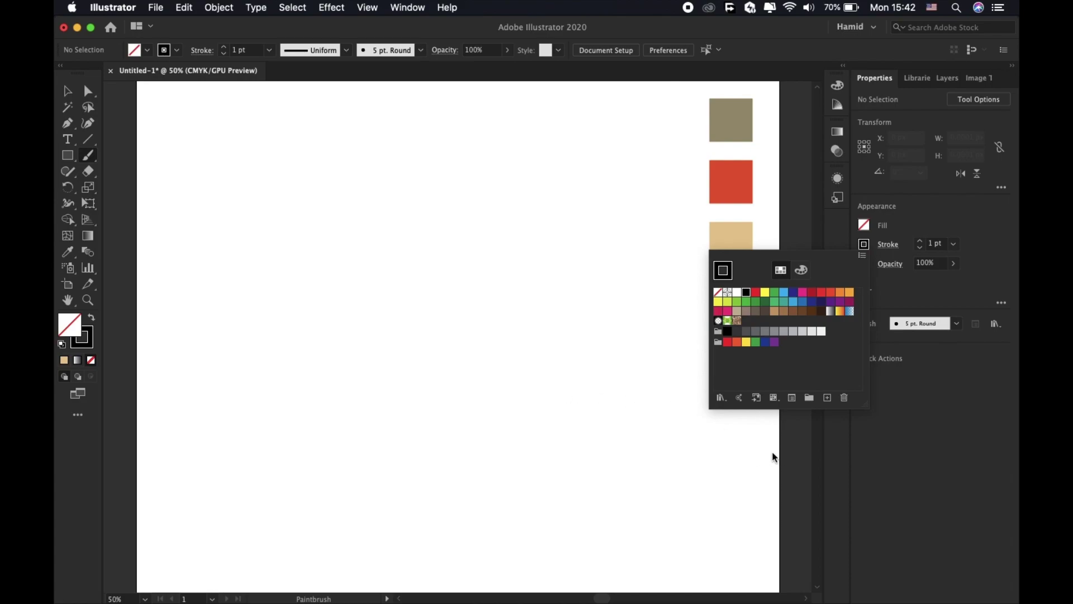
click(785, 456)
key(ctrl+minus)
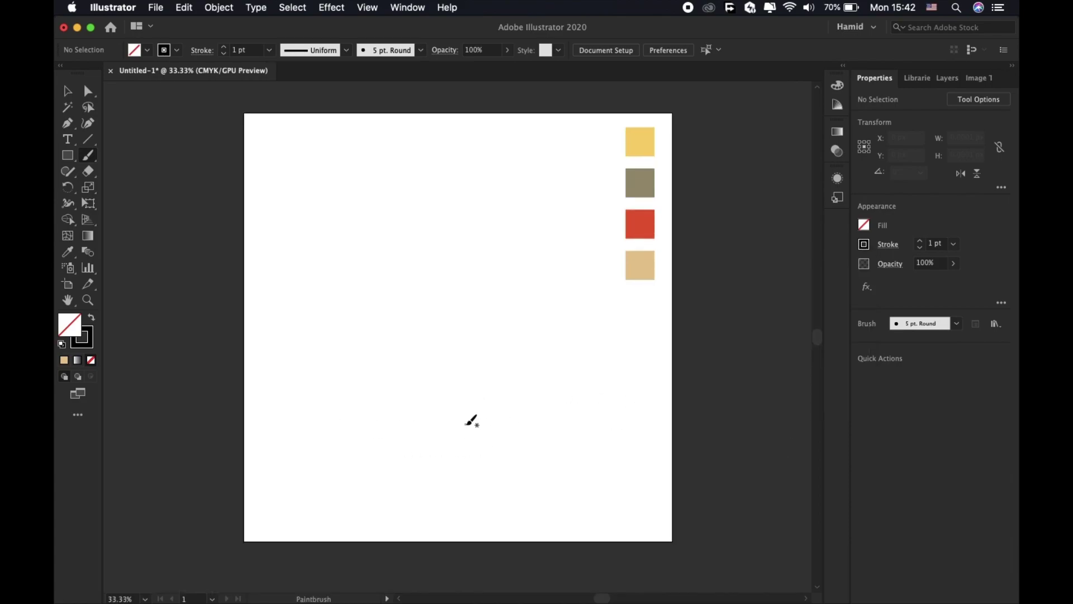
key(super+equal)
scroll(463, 422, down, 3)
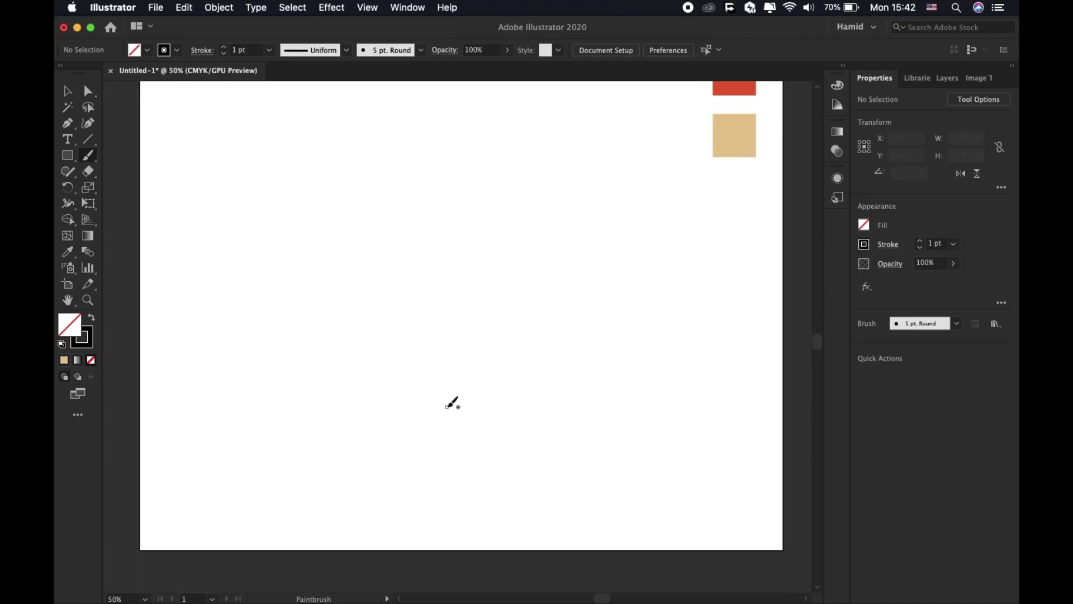
mouse_move(496, 383)
mouse_down()
mouse_move(532, 360)
mouse_move(605, 353)
mouse_move(599, 385)
mouse_move(478, 456)
mouse_move(396, 432)
mouse_up()
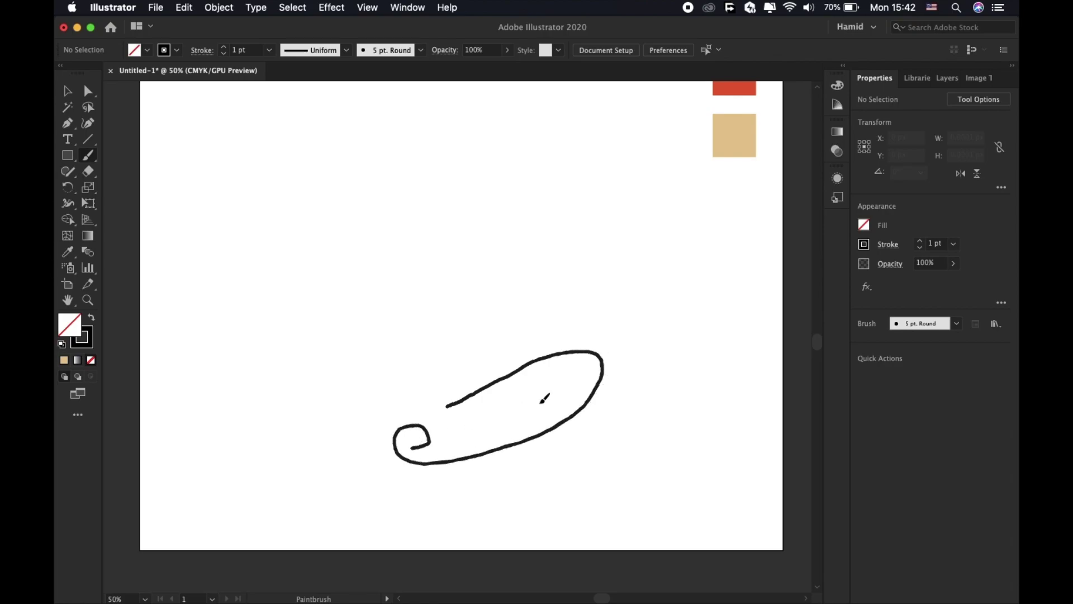
key(super+z)
mouse_move(479, 388)
mouse_down()
mouse_move(579, 338)
mouse_move(636, 337)
mouse_move(618, 374)
mouse_move(507, 424)
mouse_move(407, 427)
mouse_move(432, 393)
mouse_move(407, 396)
mouse_move(390, 305)
mouse_move(401, 234)
mouse_move(448, 264)
mouse_move(418, 299)
mouse_move(378, 205)
mouse_move(386, 166)
mouse_up()
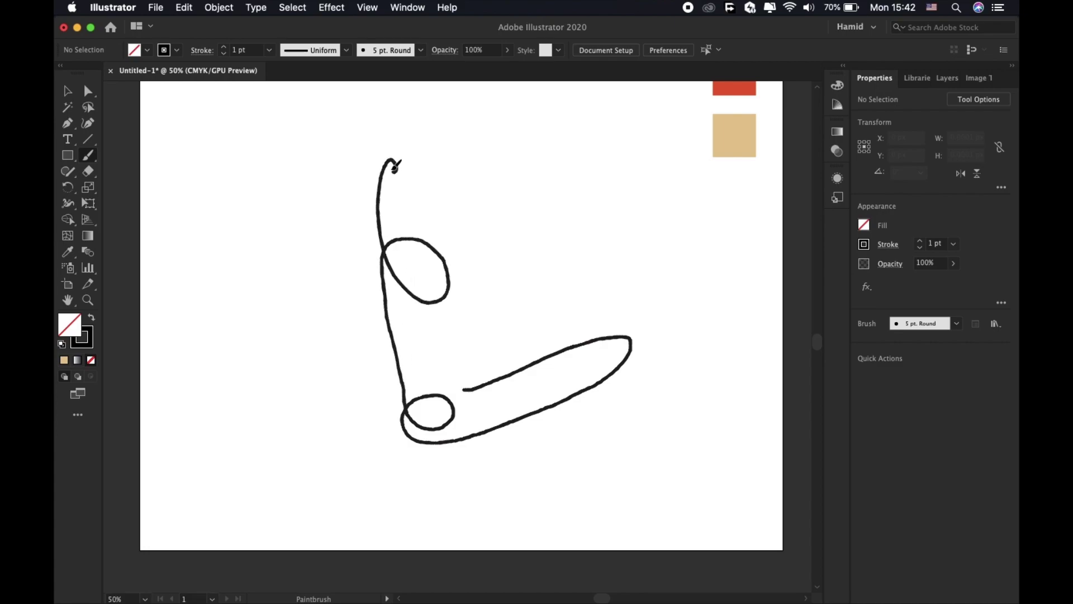
drag(457, 117, 449, 158)
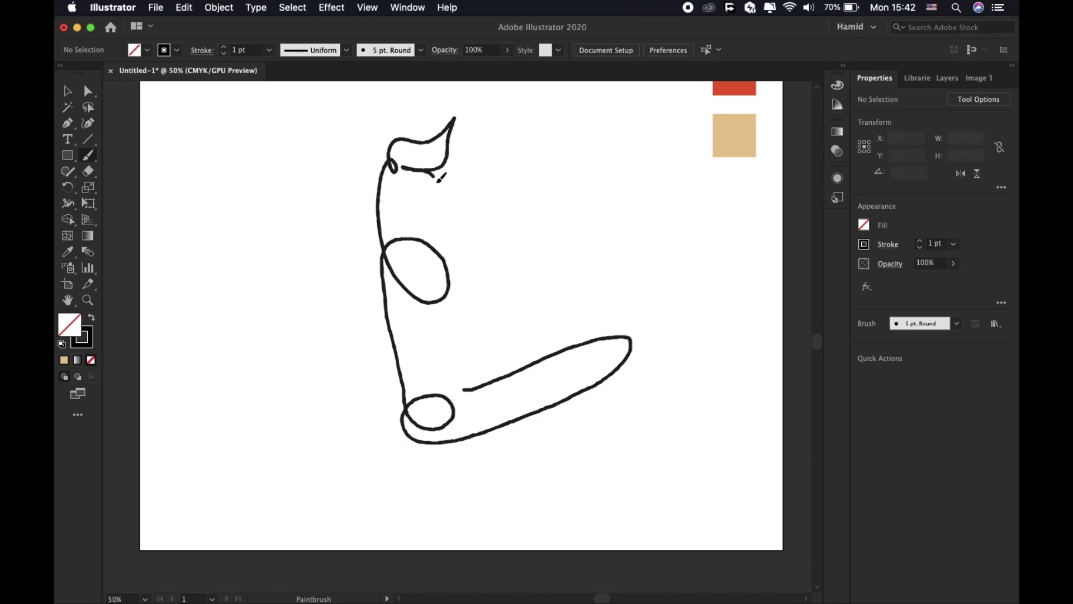
drag(419, 209, 391, 182)
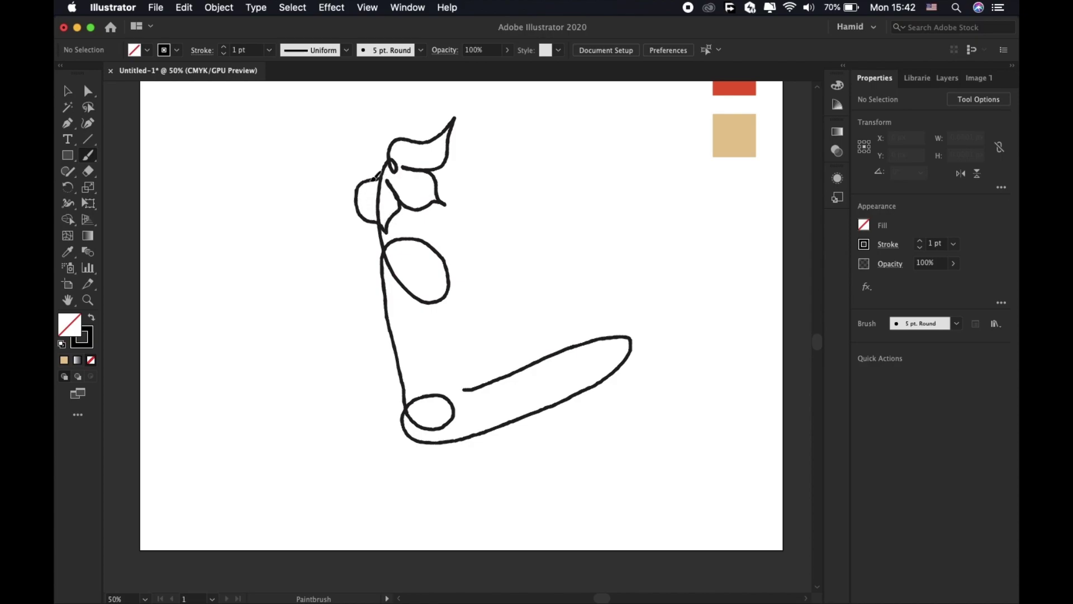
drag(330, 187, 315, 162)
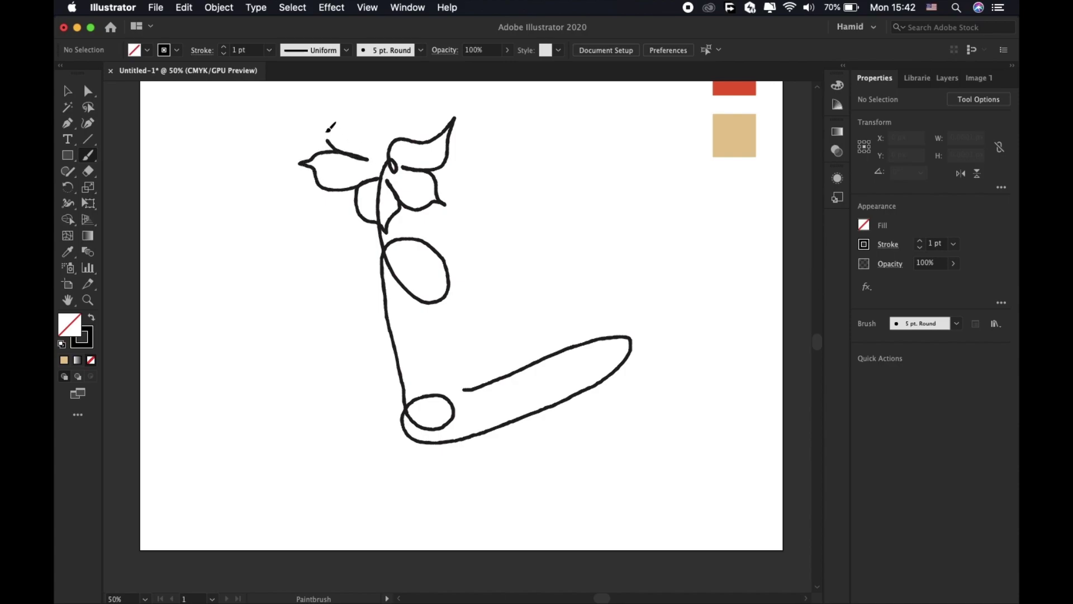
drag(380, 131, 392, 149)
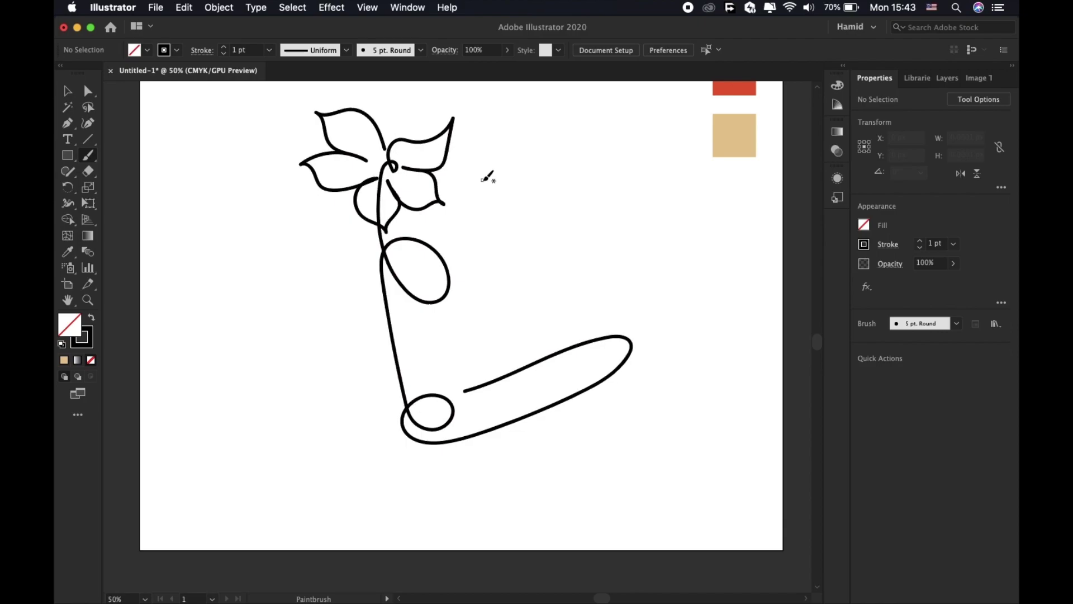
key(cmd+z)
scroll(490, 292, up, 1)
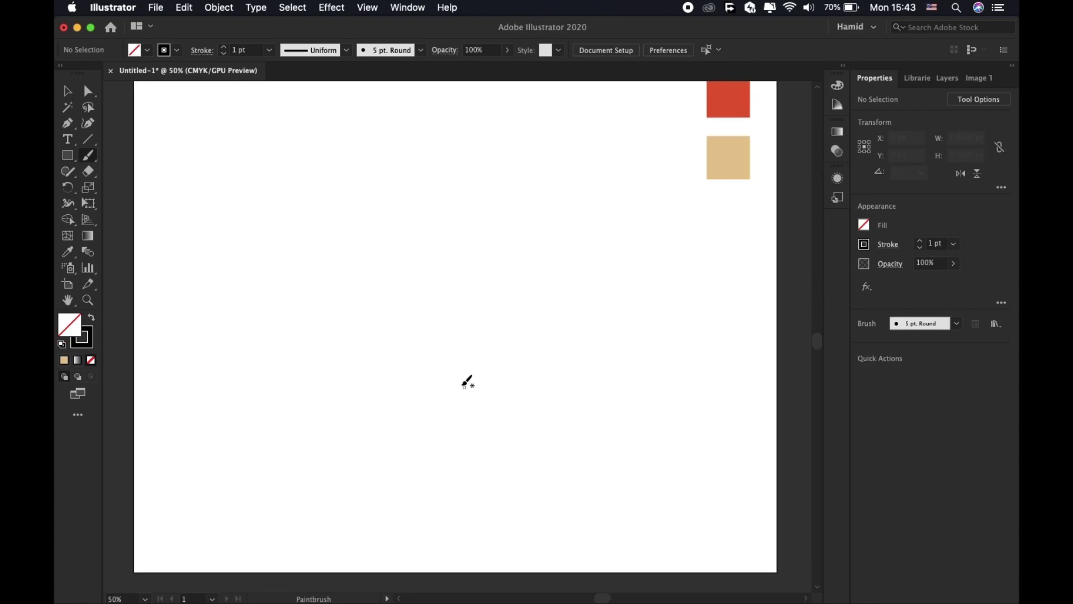
mouse_move(513, 342)
mouse_down()
mouse_move(570, 321)
mouse_move(511, 383)
mouse_move(426, 431)
mouse_move(402, 366)
mouse_move(403, 291)
mouse_move(425, 232)
mouse_move(370, 253)
mouse_move(392, 290)
mouse_move(444, 239)
mouse_move(432, 164)
mouse_move(450, 131)
mouse_up()
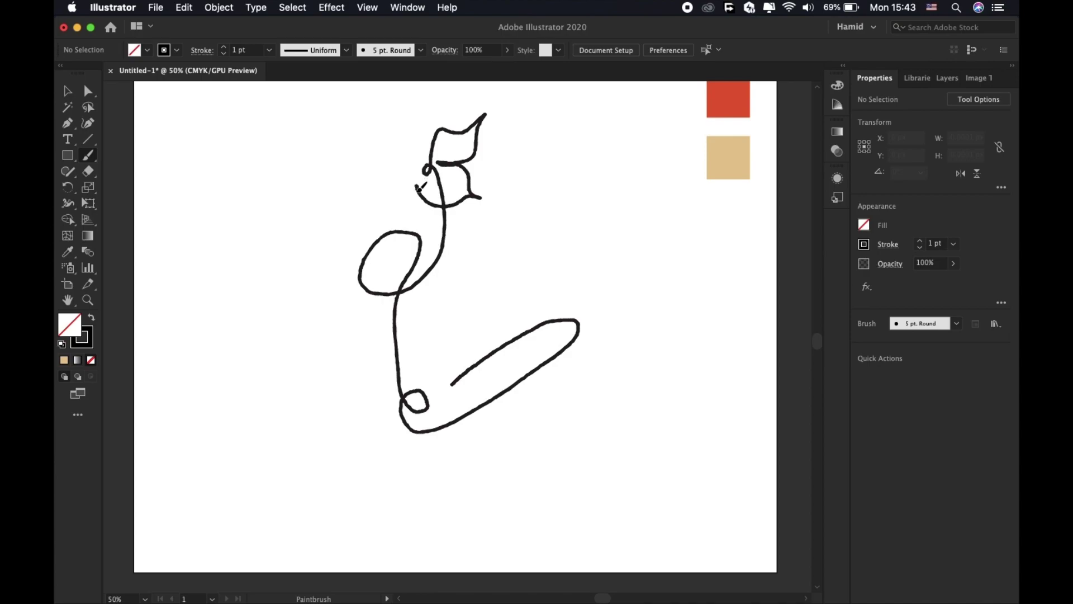
mouse_move(413, 216)
mouse_down()
mouse_move(389, 252)
mouse_move(384, 184)
mouse_up()
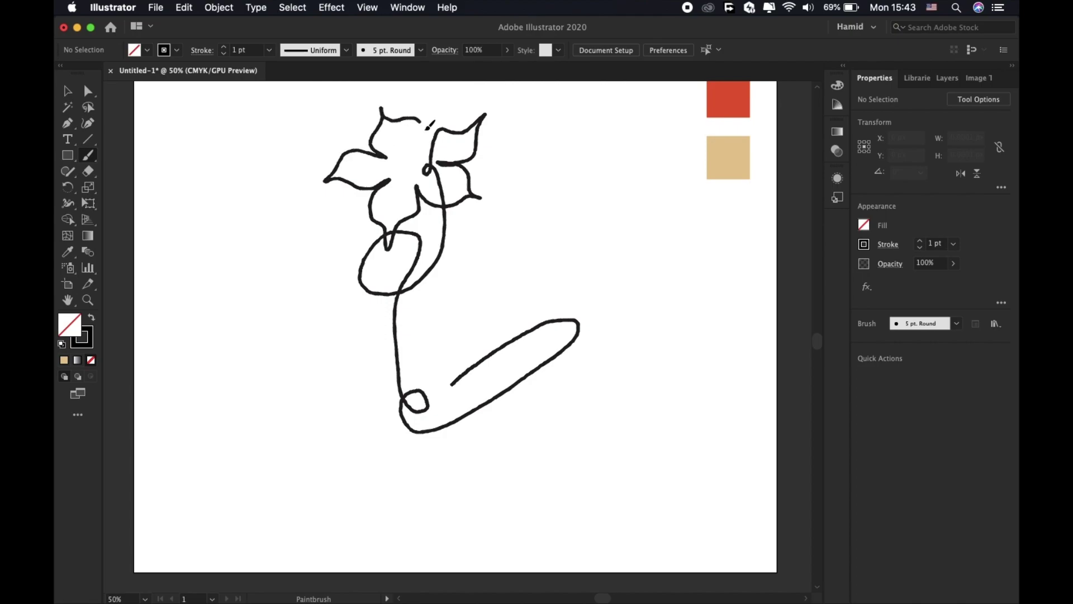
key(ctrl+minus)
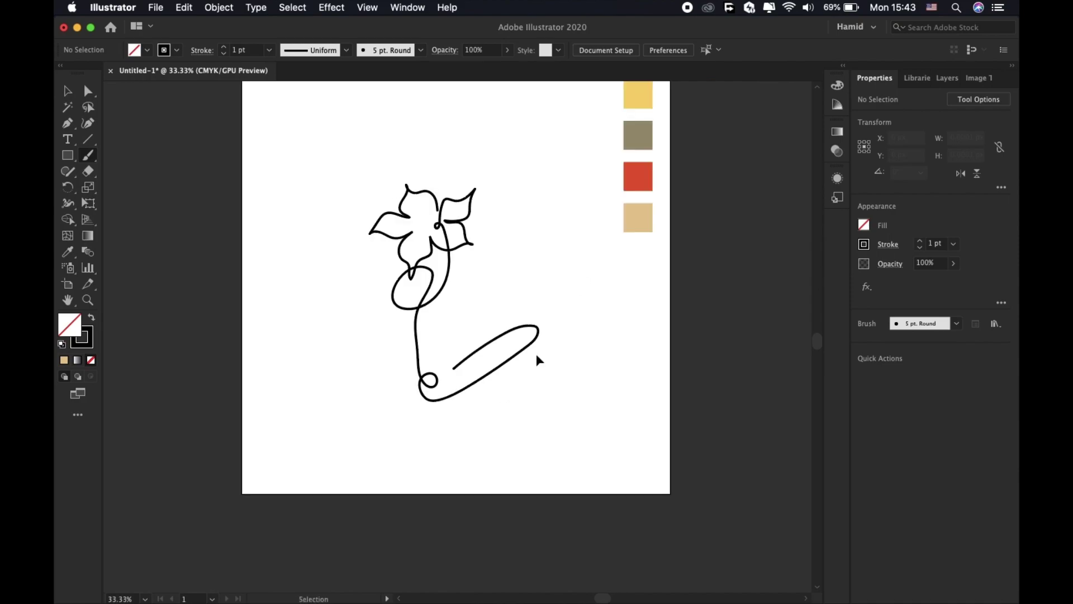
key(super+equal)
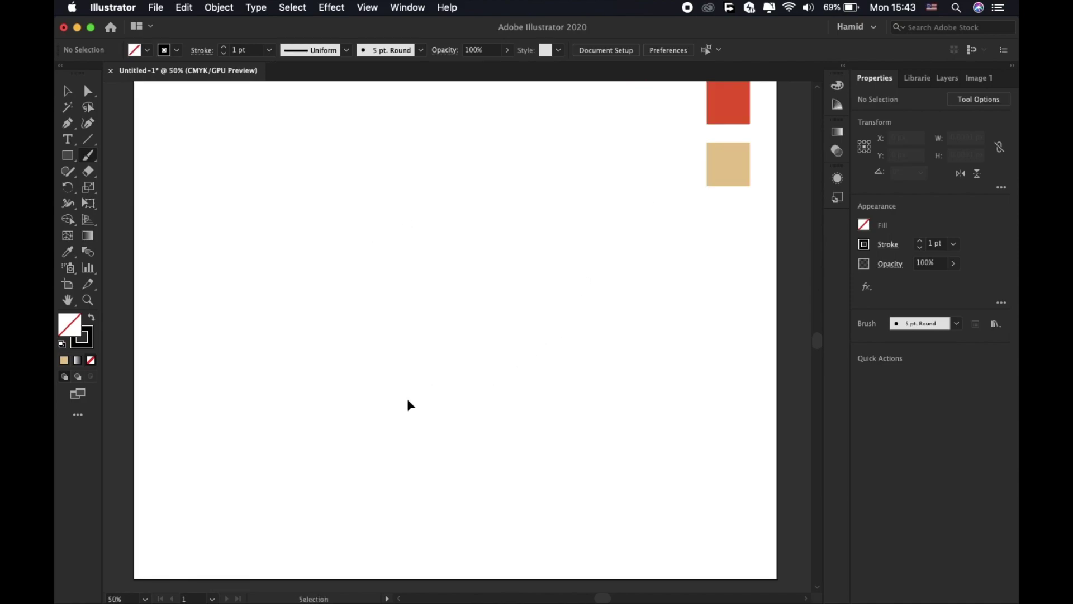
scroll(414, 396, down, 1)
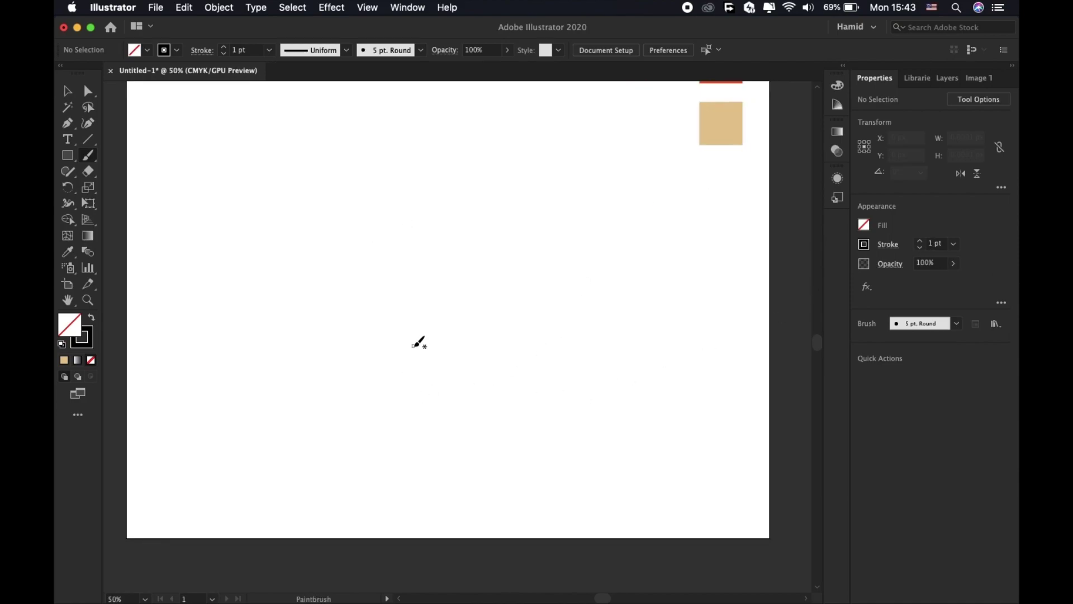
- Draw the long leaf loop, looping stem and left petals as one black line
drag(510, 314, 432, 353)
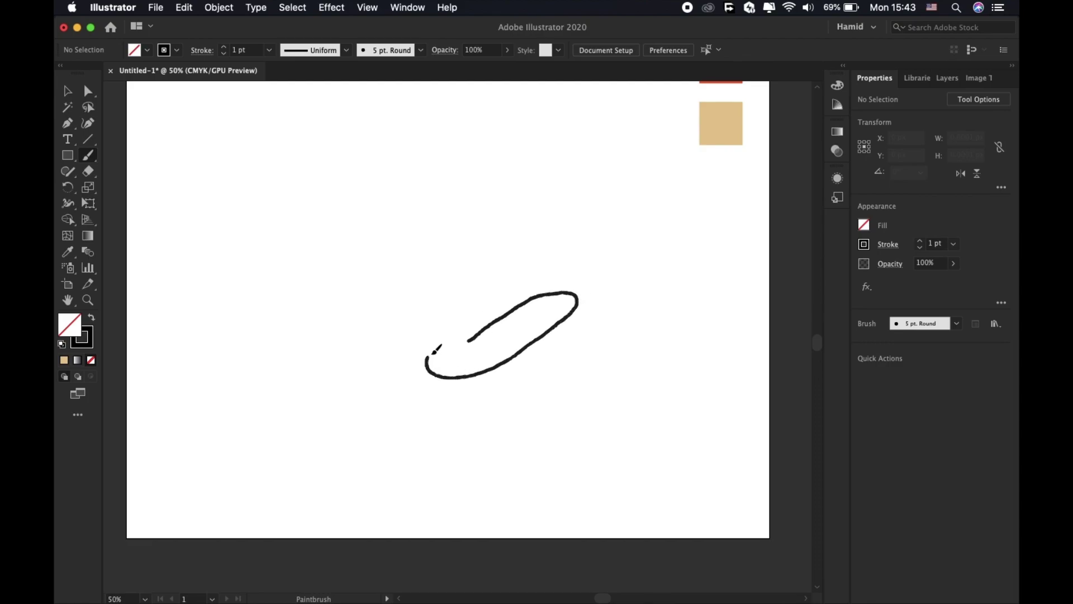
mouse_move(439, 360)
mouse_down()
mouse_move(490, 129)
mouse_move(469, 125)
mouse_up()
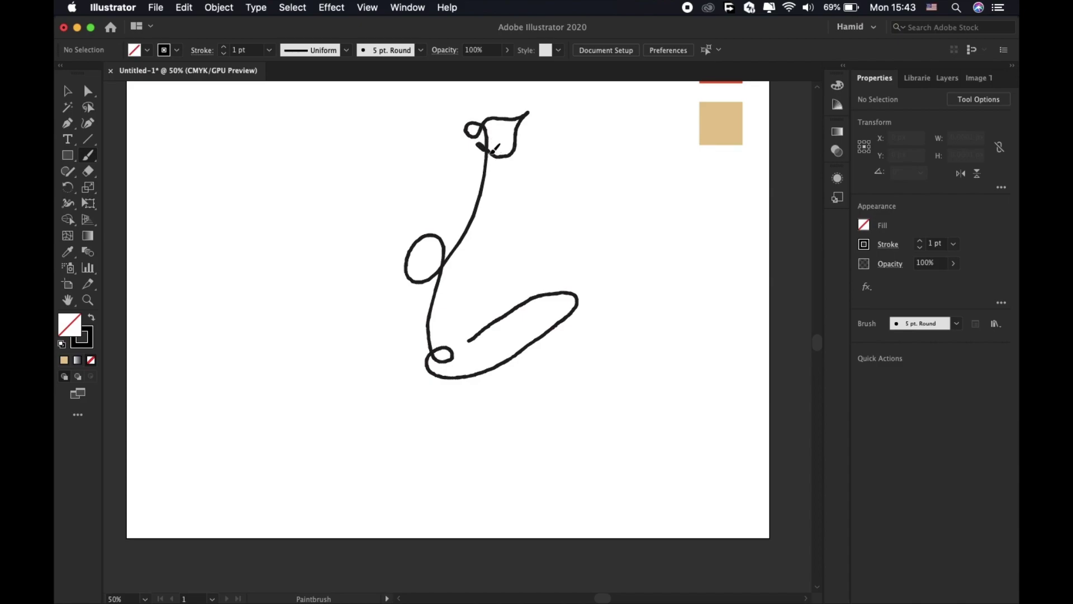
mouse_move(471, 186)
mouse_down()
mouse_move(459, 154)
mouse_move(455, 175)
mouse_up()
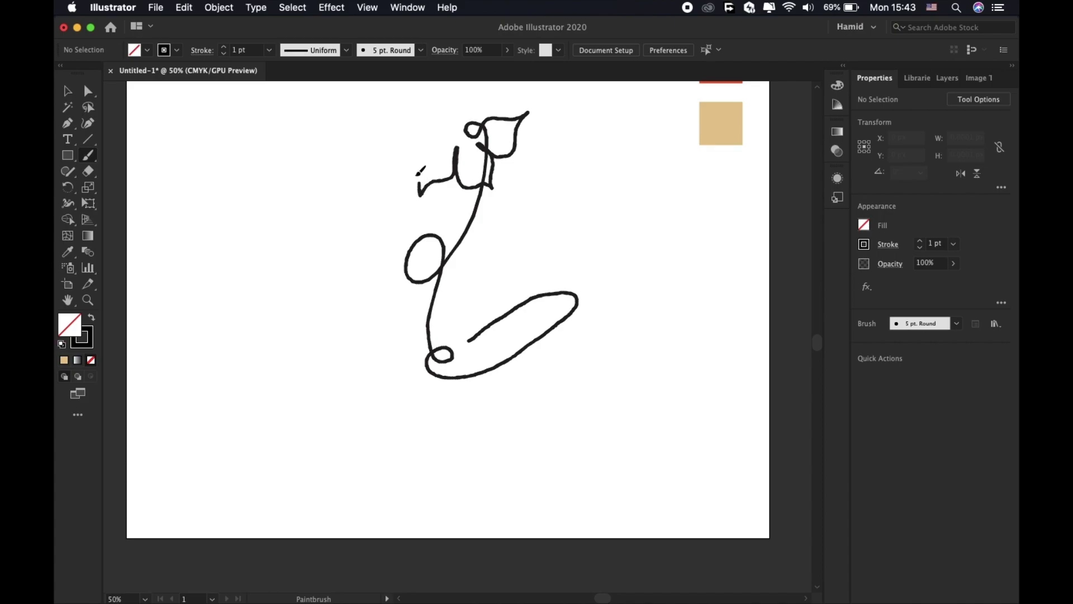
mouse_move(417, 142)
mouse_down()
mouse_move(396, 120)
mouse_move(422, 106)
mouse_move(446, 120)
mouse_move(490, 114)
mouse_up()
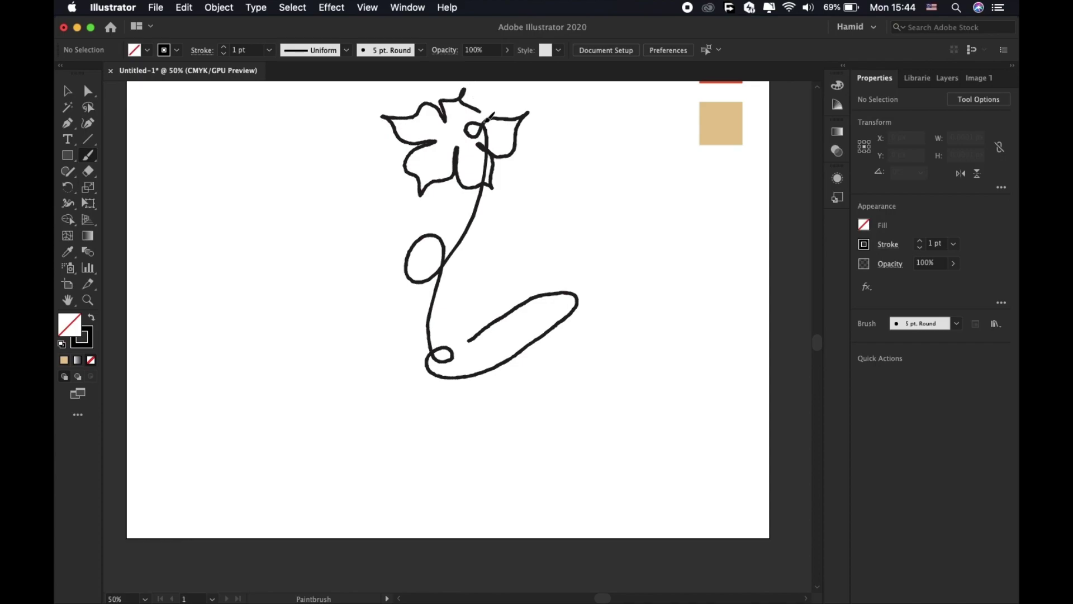
- Zoom and pan around the flower, undoing a stray short stroke
key(super+minus)
key(super+minus)
key(super+equal)
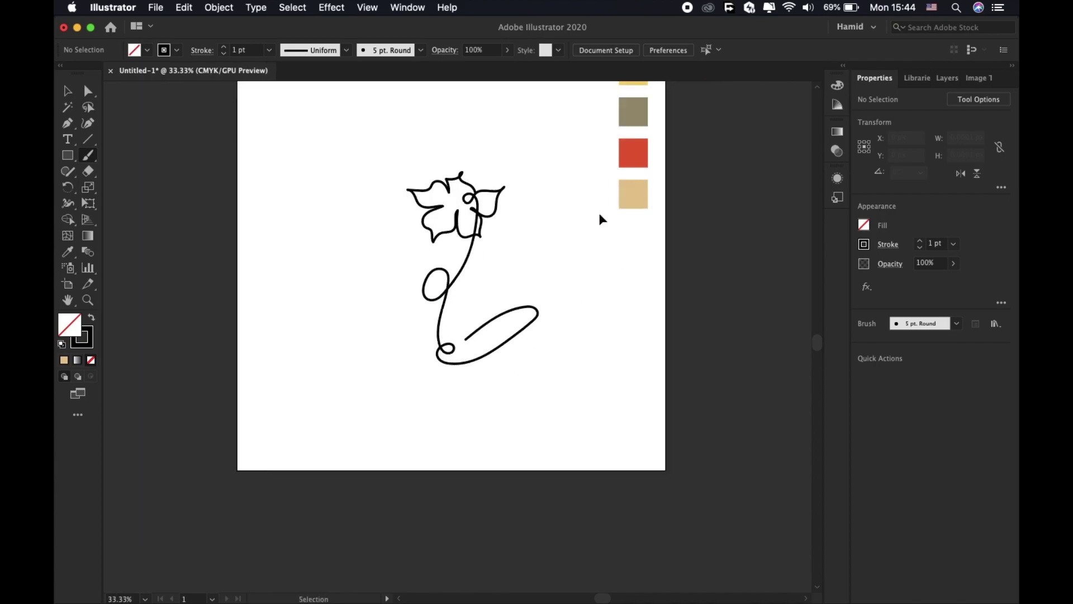
key(super+equal)
scroll(605, 210, up, 3)
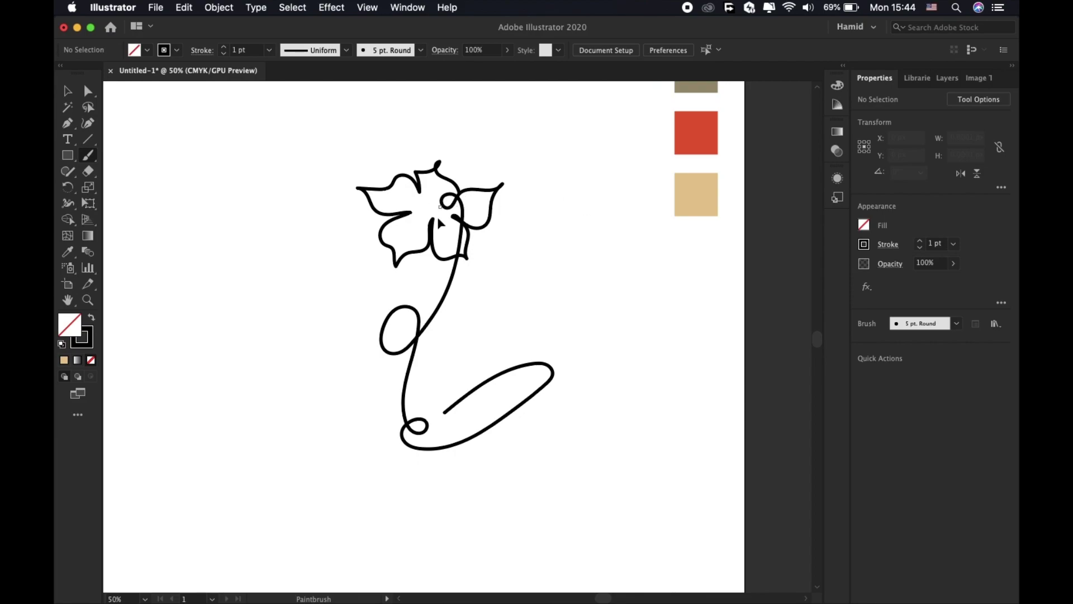
scroll(379, 425, left, 5)
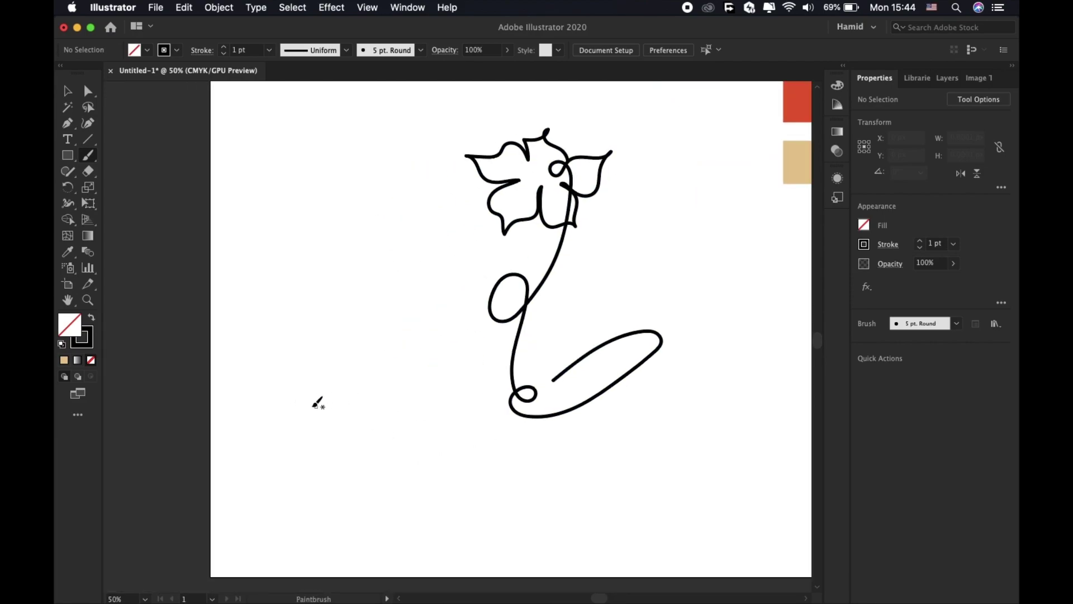
drag(329, 387, 391, 380)
key(ctrl+z)
scroll(412, 376, left, 3)
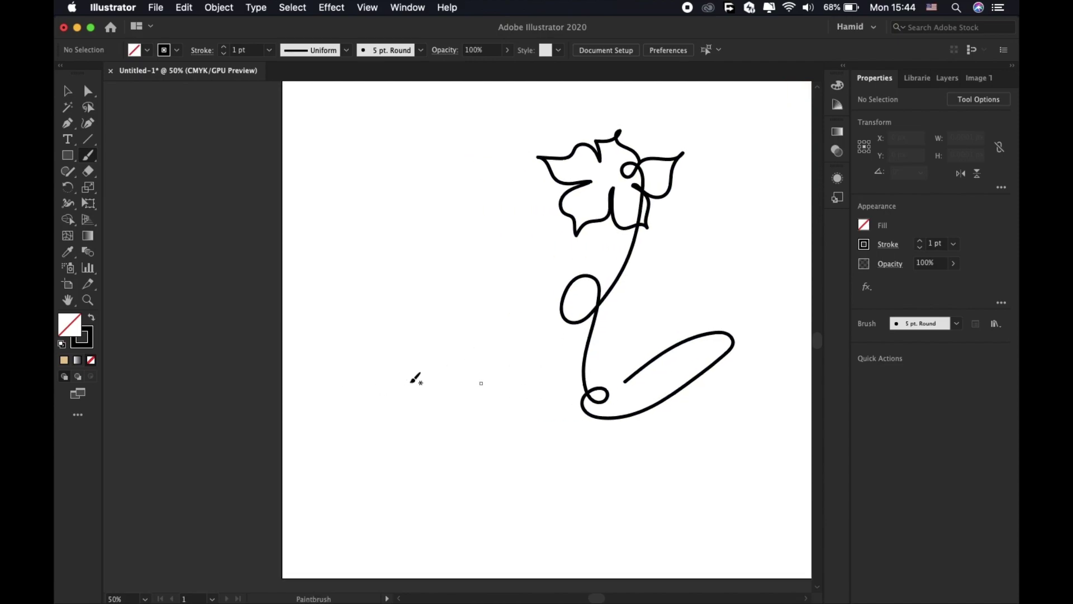
scroll(346, 428, left, 3)
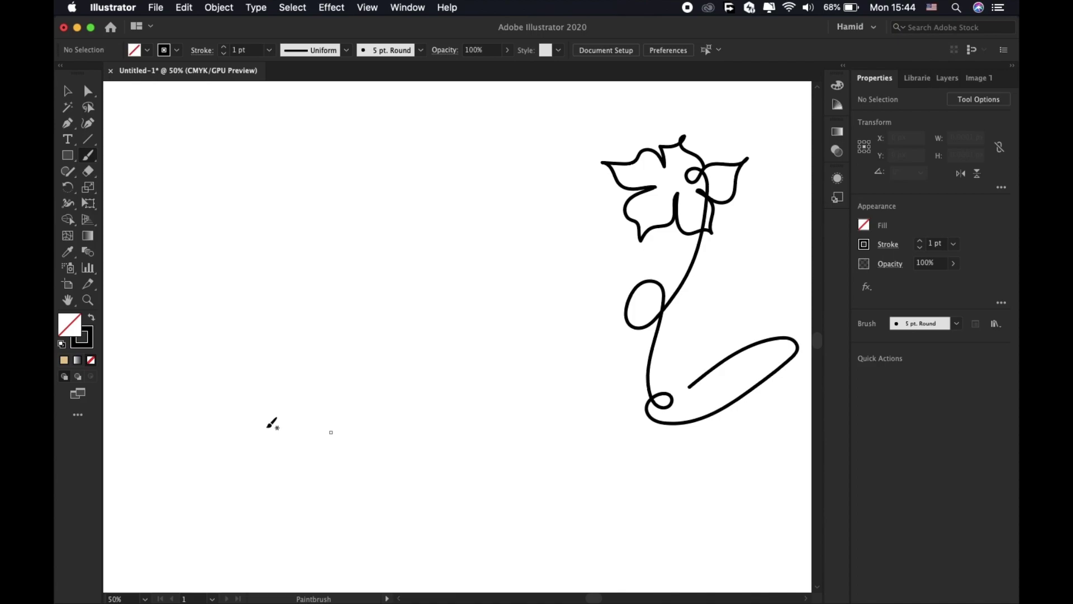
- Start a second flower to the left with a looping stroke rising into the stem
mouse_move(340, 404)
mouse_down()
mouse_move(255, 463)
mouse_move(270, 430)
mouse_up()
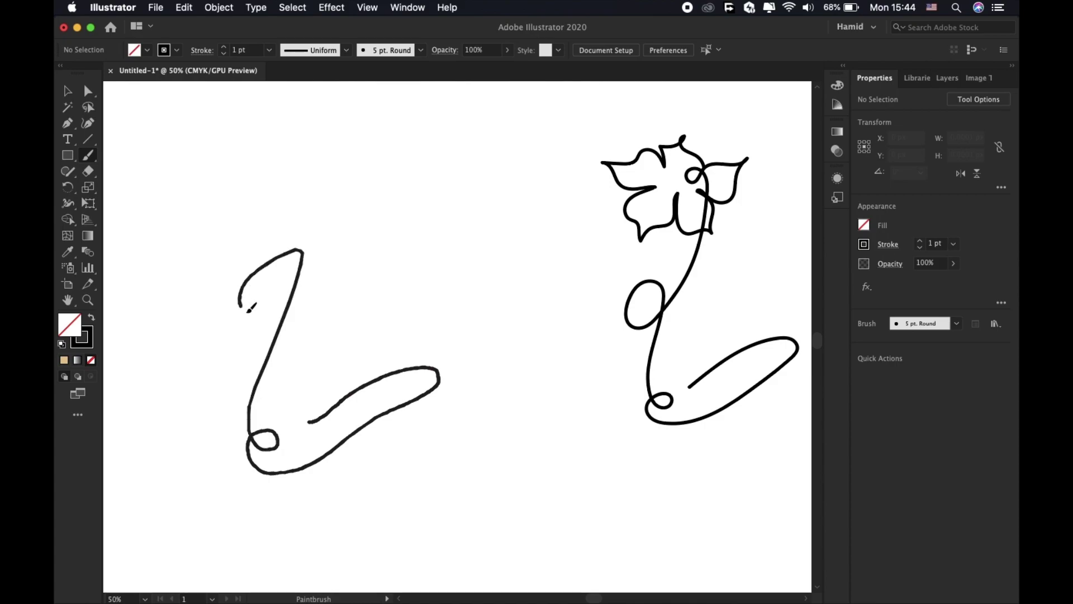
drag(270, 448, 296, 183)
mouse_move(273, 130)
mouse_down()
mouse_move(333, 148)
mouse_move(277, 157)
mouse_up()
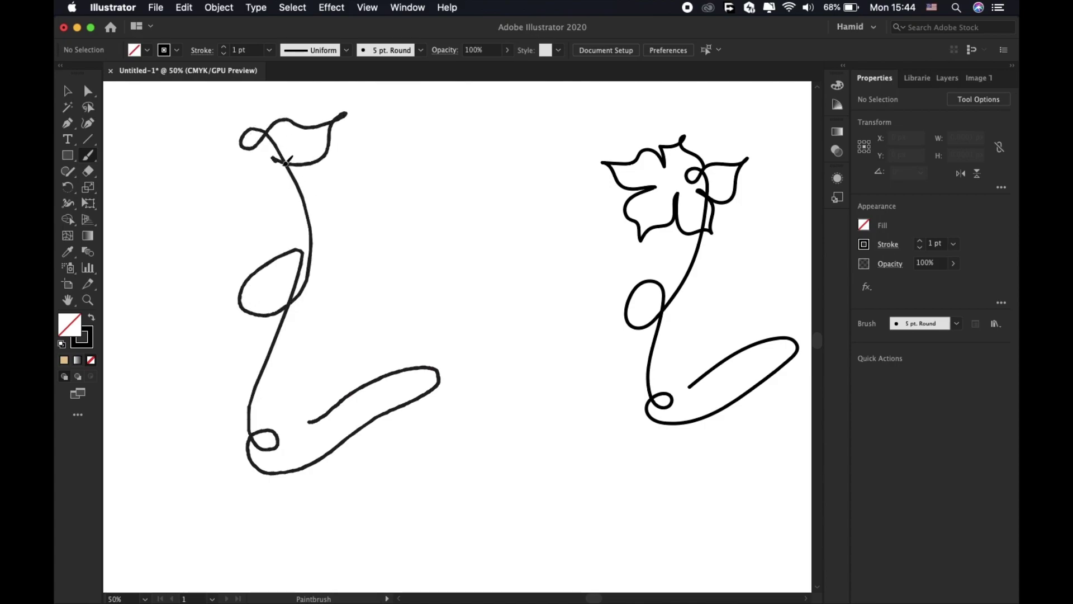
- Add the looping petals to finish the second flower head, then move to an empty area
mouse_move(323, 197)
mouse_down()
mouse_move(272, 212)
mouse_move(248, 166)
mouse_move(246, 223)
mouse_move(215, 242)
mouse_move(212, 196)
mouse_move(227, 162)
mouse_up()
mouse_move(156, 187)
mouse_down()
mouse_move(170, 151)
mouse_move(212, 138)
mouse_move(190, 132)
mouse_move(195, 115)
mouse_move(225, 107)
mouse_move(306, 161)
mouse_up()
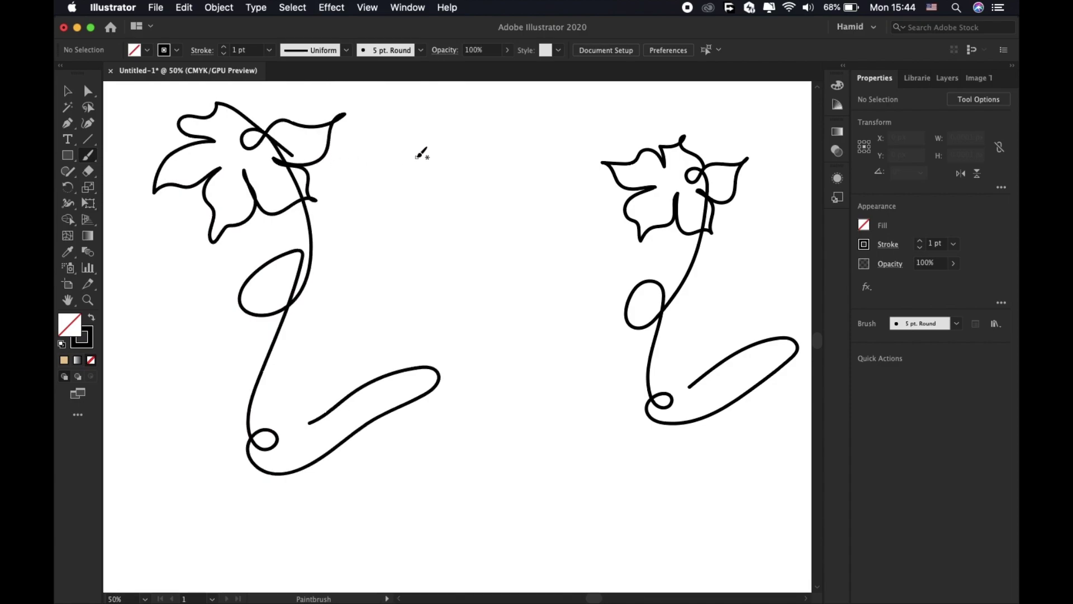
scroll(422, 154, up, 3)
scroll(422, 154, up, 10)
scroll(422, 154, up, 5)
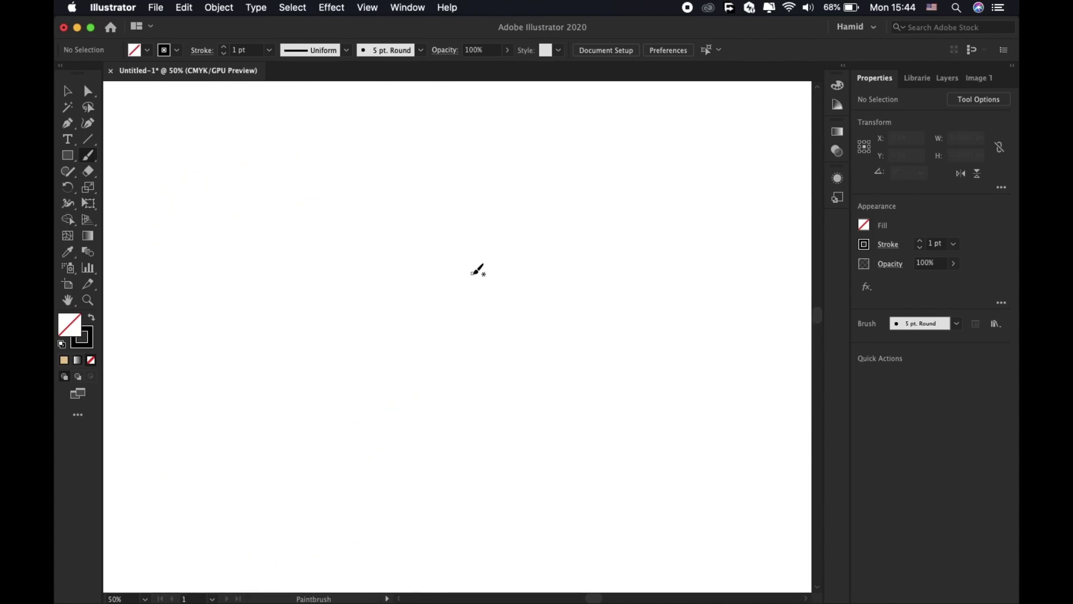
- Draw a new one-line flower with looped stem and left-hand petals, undoing a false start
mouse_move(450, 298)
mouse_down()
mouse_move(501, 249)
mouse_move(538, 271)
mouse_up()
key(super+z)
mouse_move(468, 295)
mouse_down()
mouse_move(566, 254)
mouse_move(509, 316)
mouse_move(418, 325)
mouse_move(434, 297)
mouse_move(447, 314)
mouse_move(412, 305)
mouse_move(420, 226)
mouse_move(390, 240)
mouse_move(420, 212)
mouse_move(413, 127)
mouse_move(423, 160)
mouse_up()
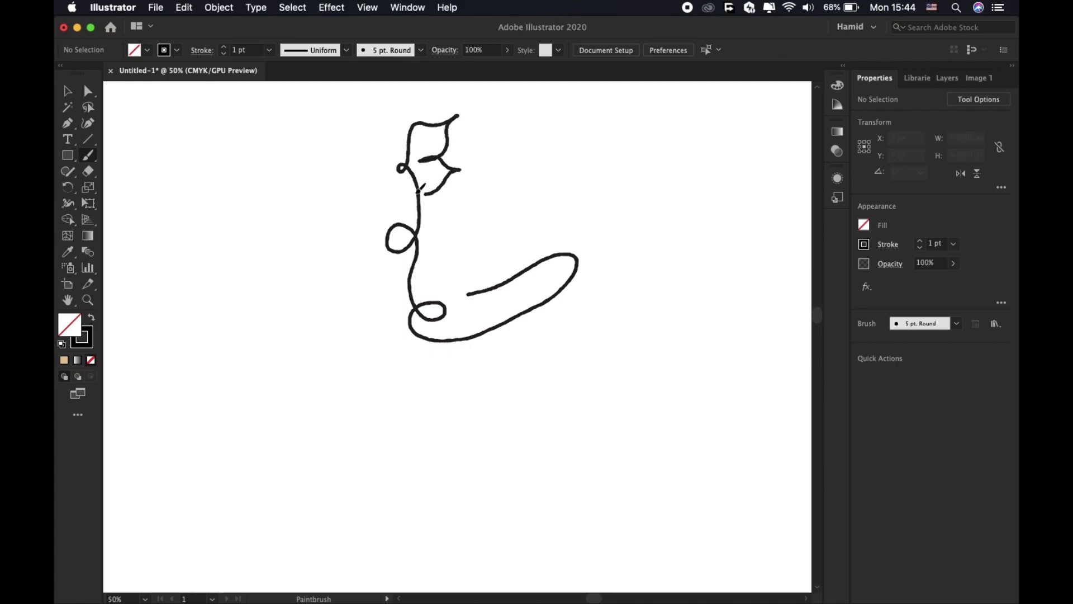
mouse_move(419, 194)
mouse_down()
mouse_move(406, 219)
mouse_move(374, 183)
mouse_move(320, 174)
mouse_move(360, 151)
mouse_move(349, 105)
mouse_move(393, 121)
mouse_up()
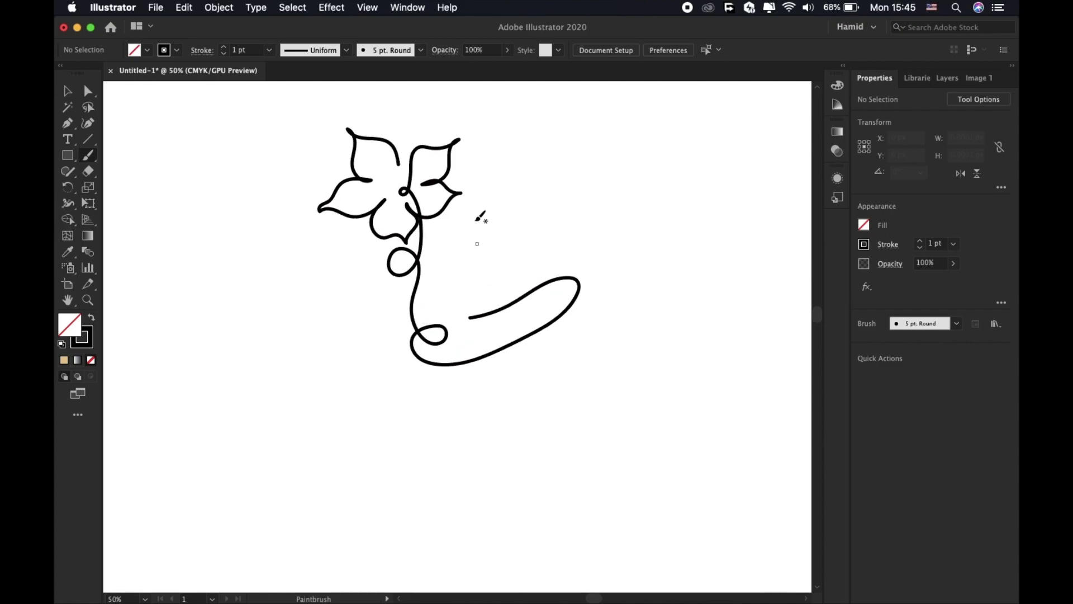
key(ctrl+shift+a)
- Select the flower head's anchor points and nudge them upward
key(a)
drag(485, 106, 304, 250)
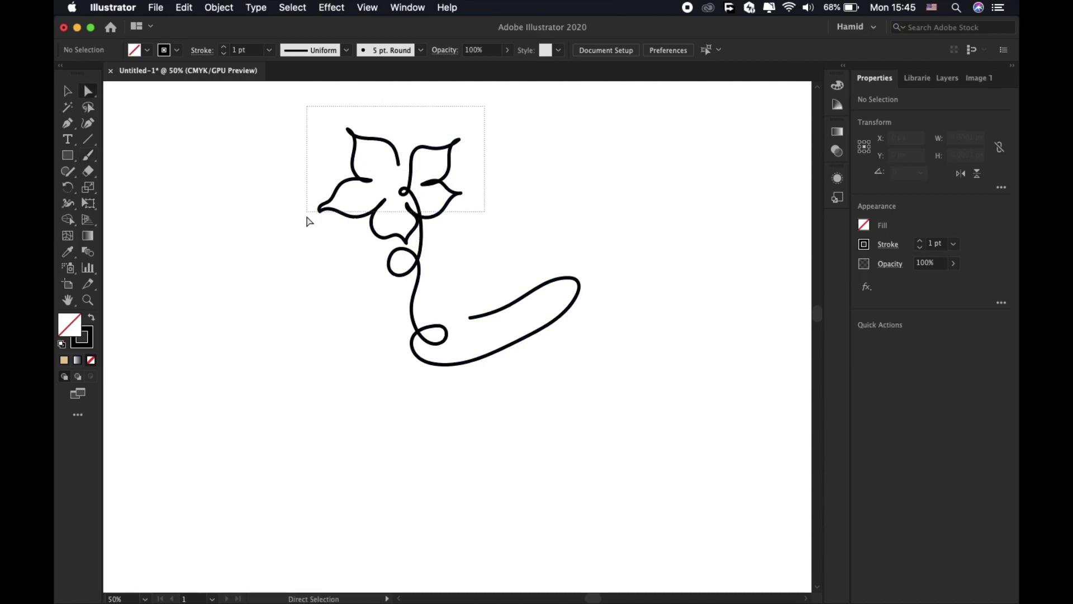
drag(306, 252, 304, 249)
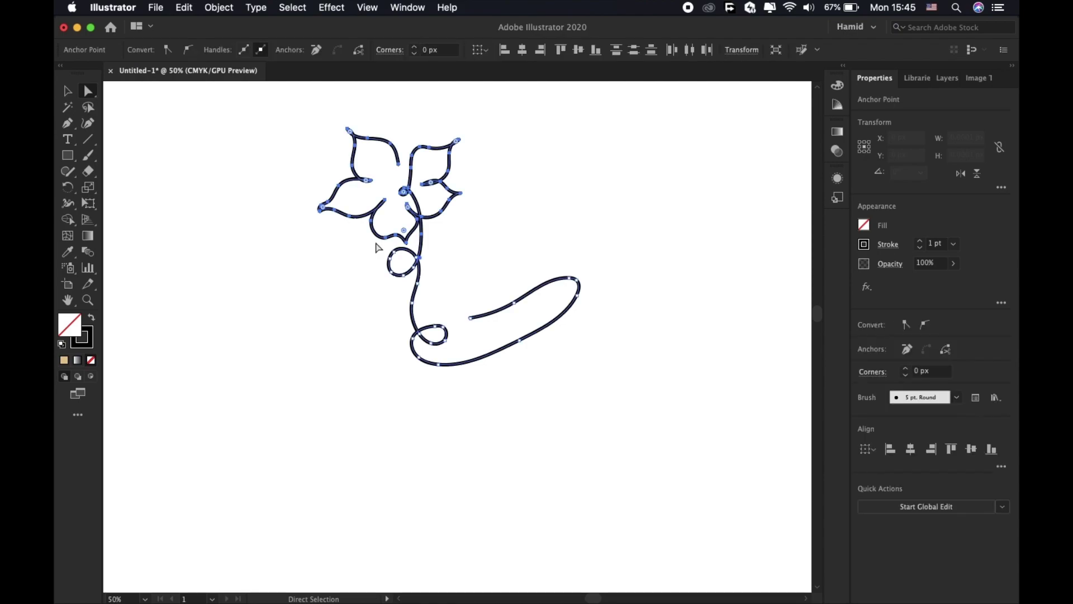
key(shift+Up)
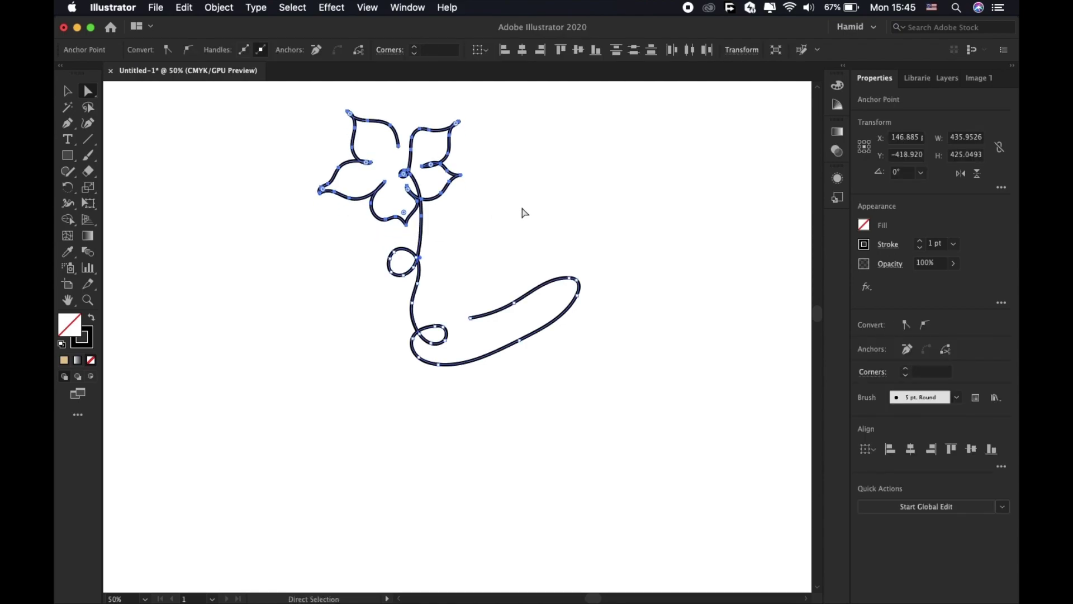
click(596, 186)
- Inspect the flower path's points and petal segments, then clear the selection
scroll(597, 187, up, 3)
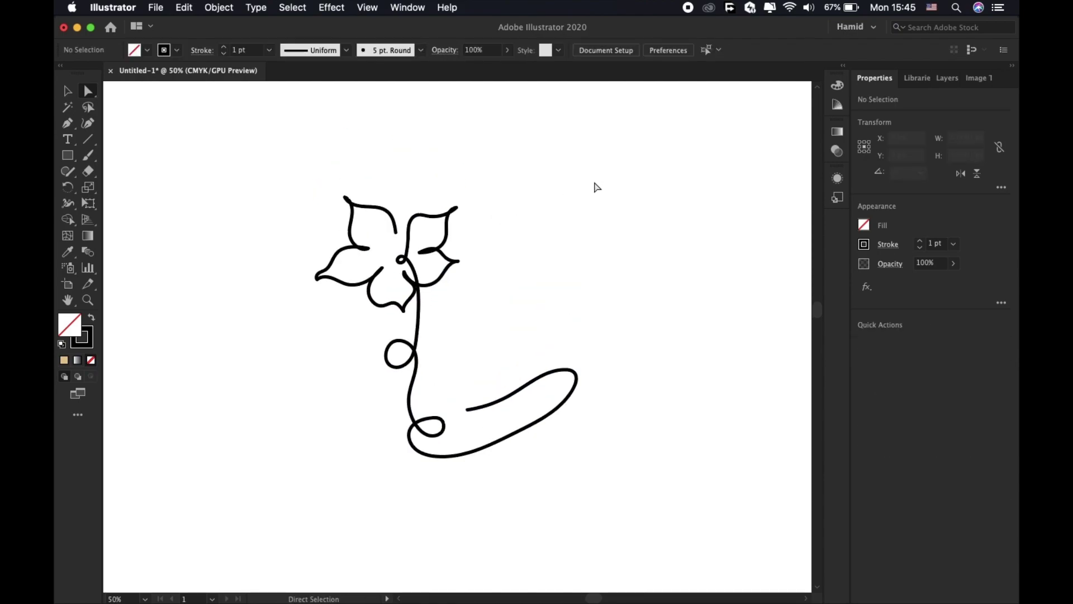
click(408, 273)
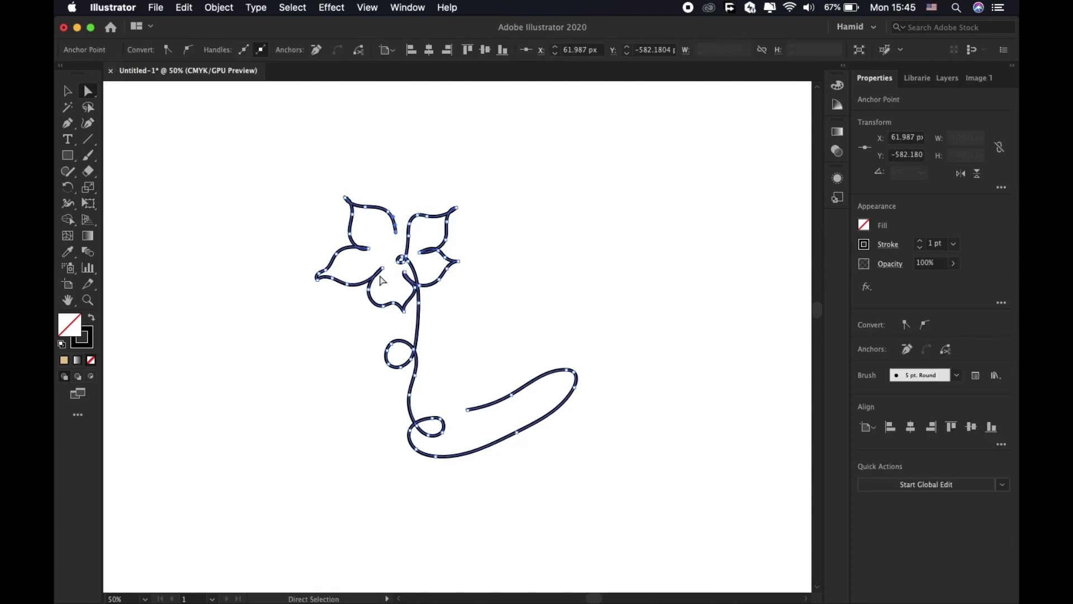
click(395, 229)
click(394, 214)
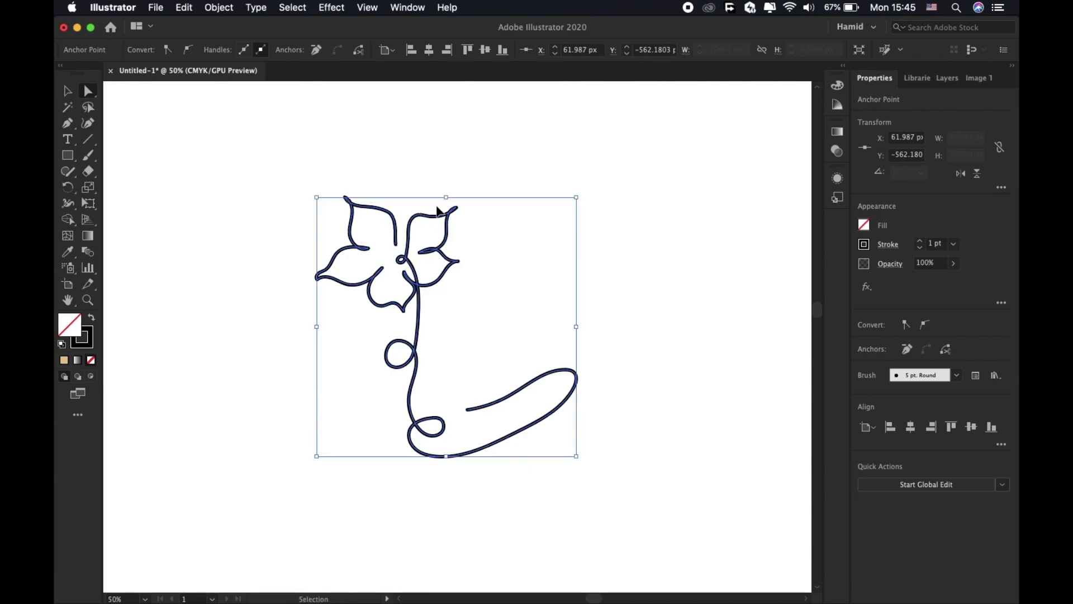
click(384, 211)
key(super+a)
click(553, 200)
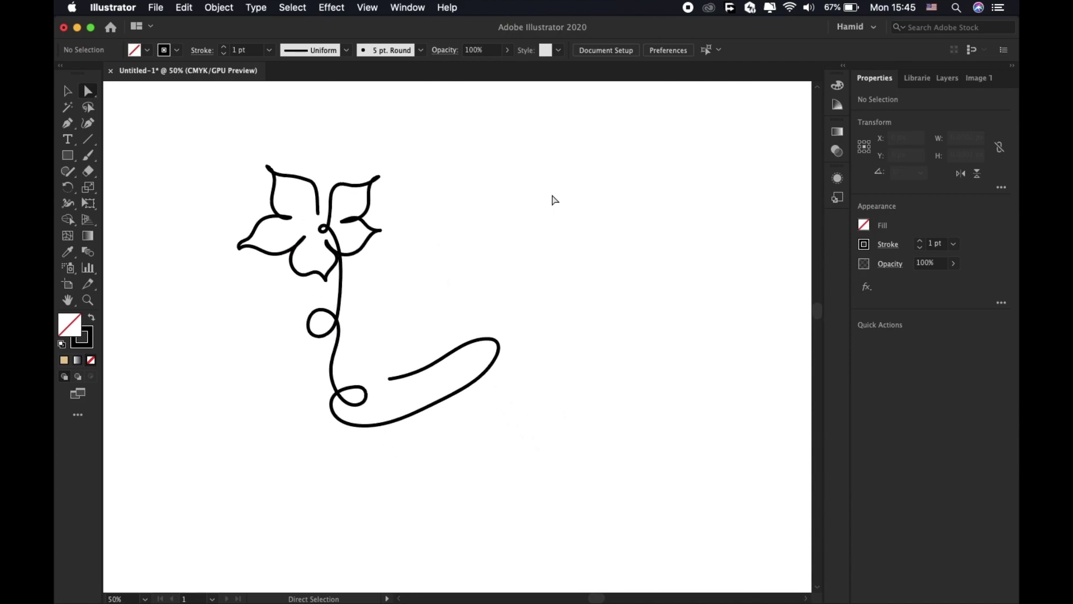
- Start an ellipse of about 187.87 by 60.75 px to the right of the flower
scroll(515, 252, down, 5)
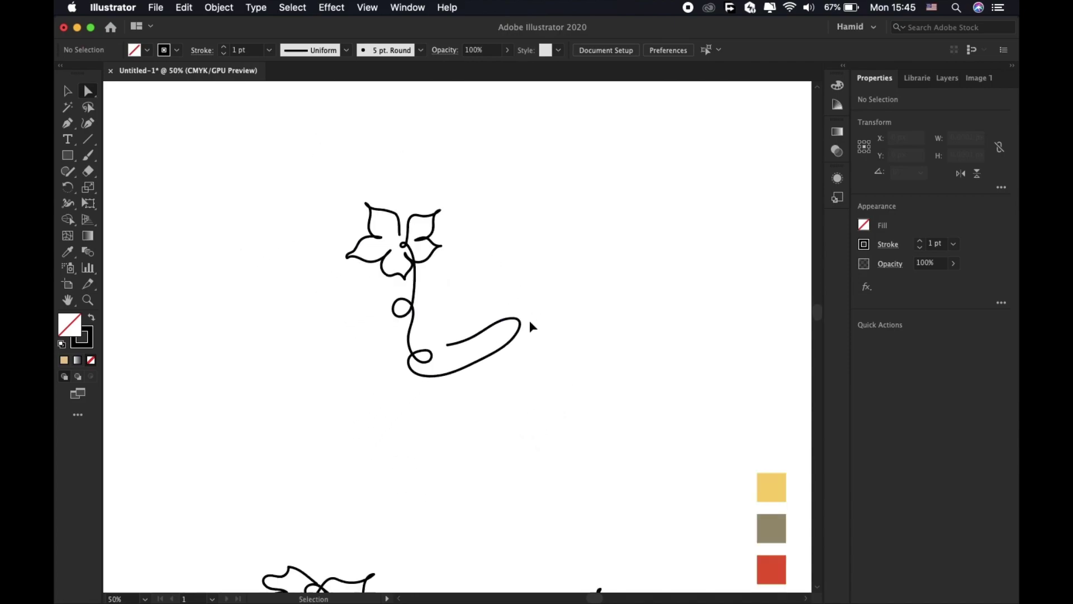
scroll(530, 327, up, 5)
scroll(530, 327, right, 3)
scroll(530, 327, down, 5)
scroll(532, 327, up, 5)
scroll(532, 327, left, 1)
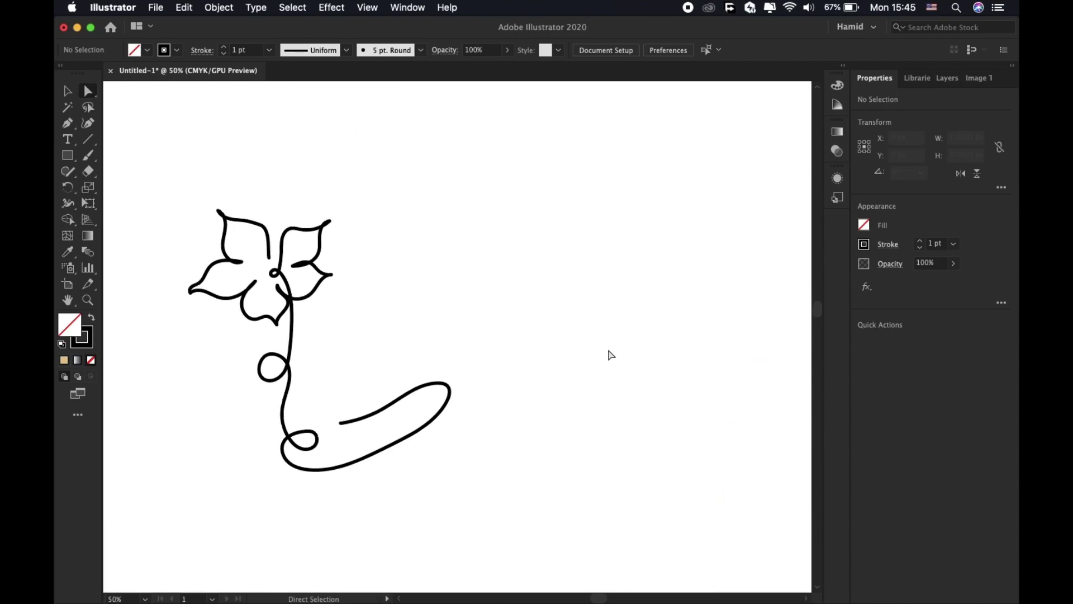
key(l)
drag(473, 268, 530, 305)
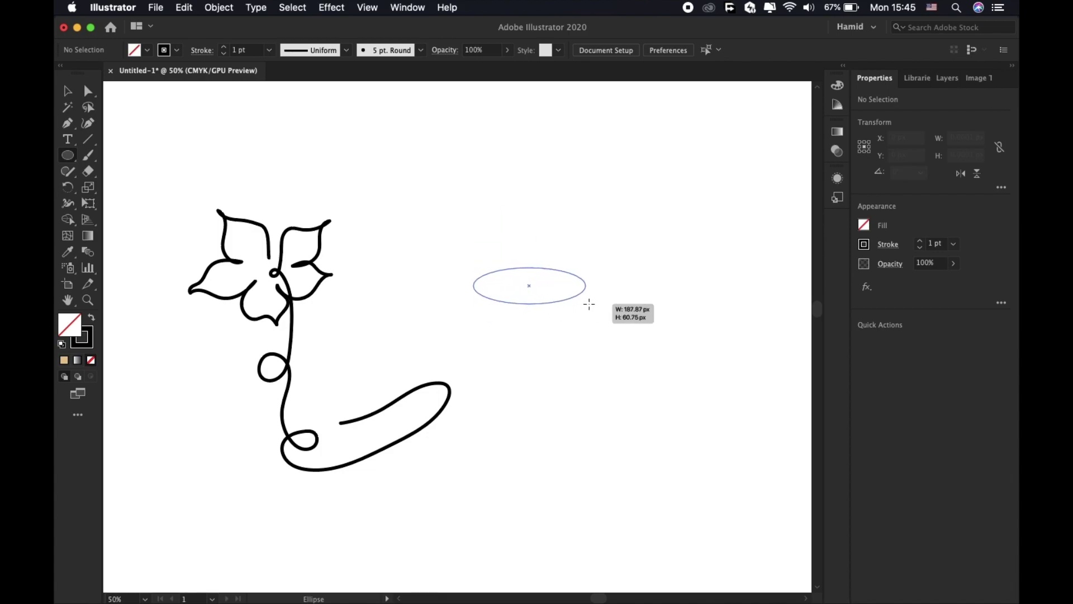
- Finish the oval and swap fill and stroke so it is solid with no outline
drag(530, 305, 600, 302)
key(a)
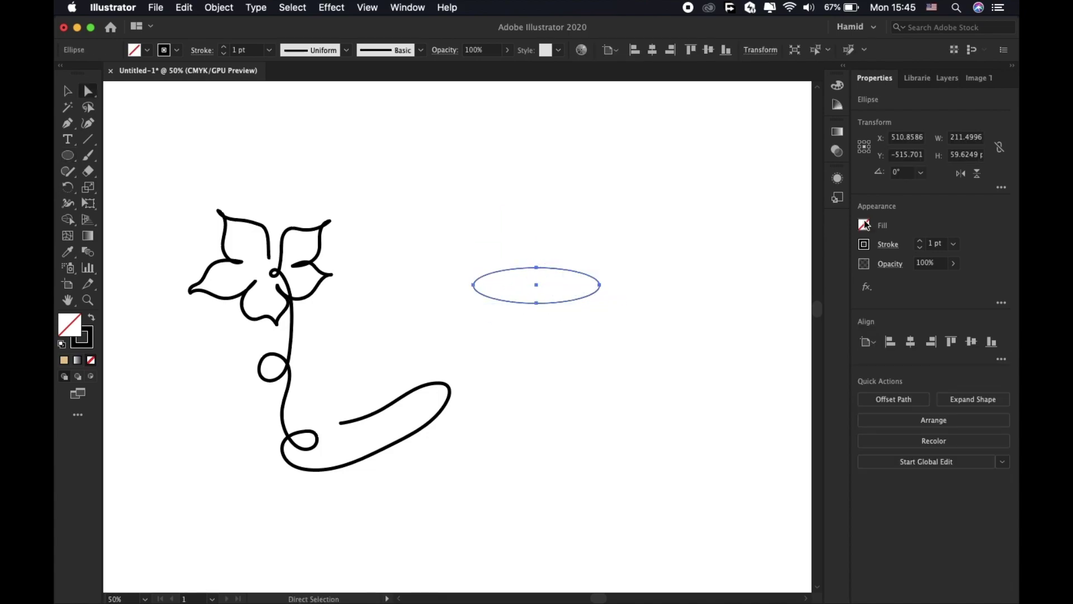
key(shift+x)
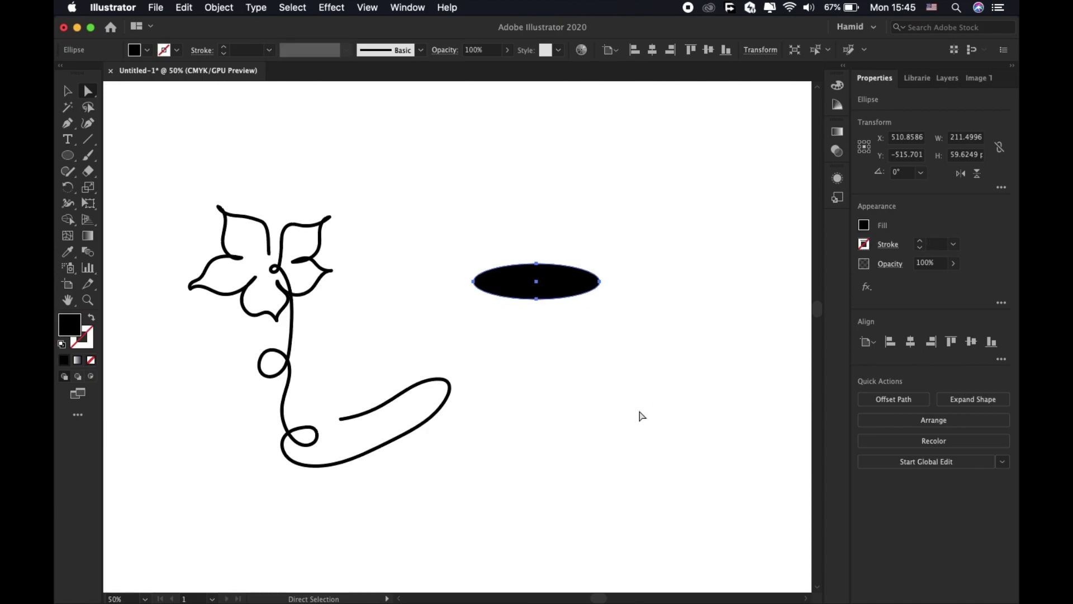
scroll(640, 414, down, 5)
scroll(640, 414, right, 4)
scroll(642, 414, down, 4)
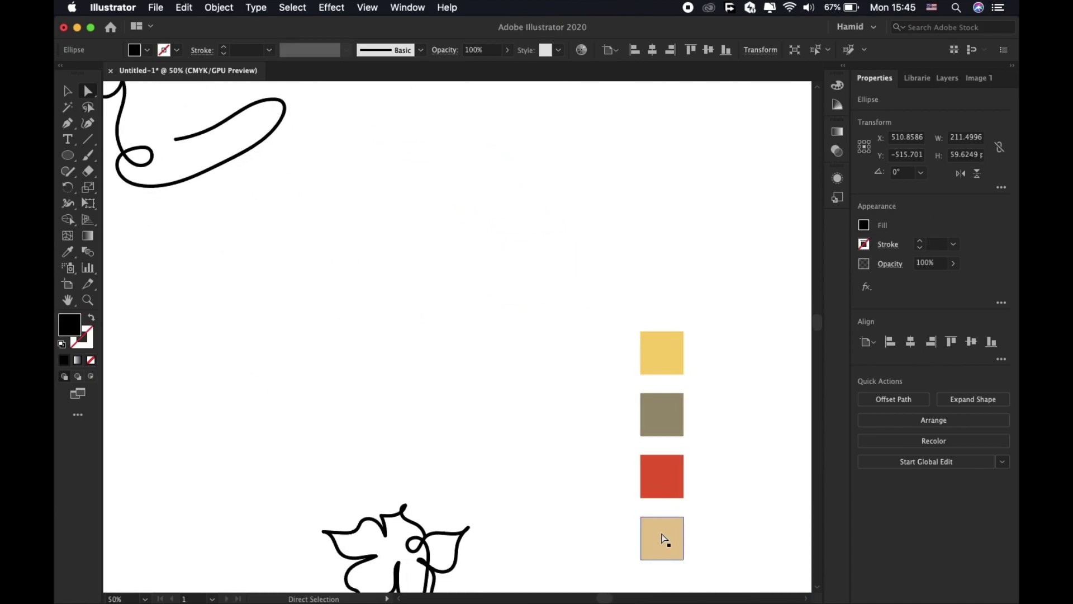
scroll(399, 257, up, 5)
scroll(400, 257, left, 1)
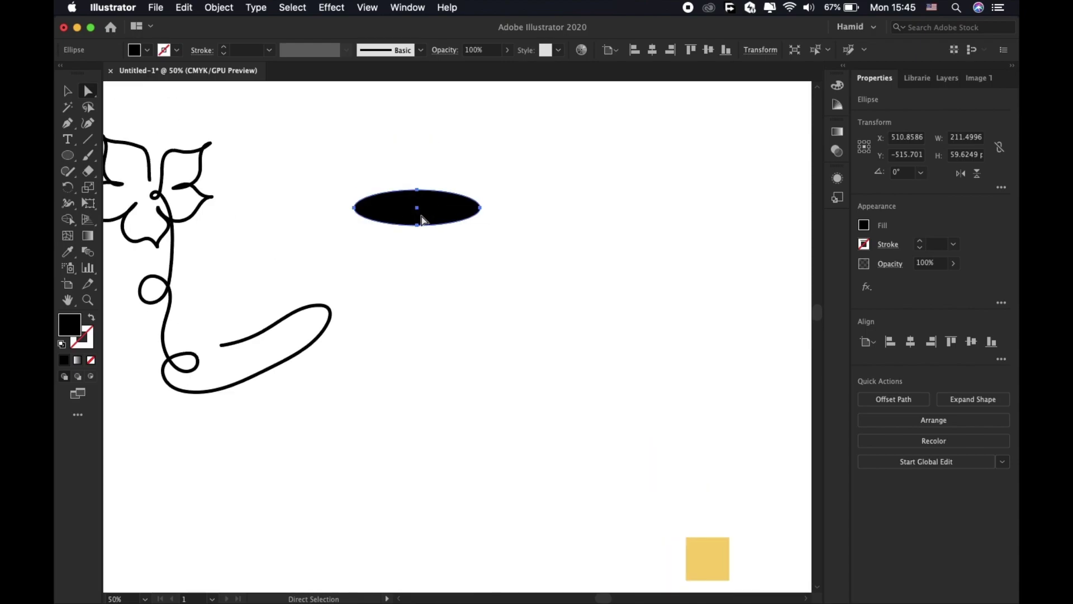
scroll(431, 257, down, 4)
scroll(438, 297, right, 1)
scroll(438, 297, down, 2)
- Fill the oval with the tan swatch colour using the Eyedropper
key(i)
click(676, 492)
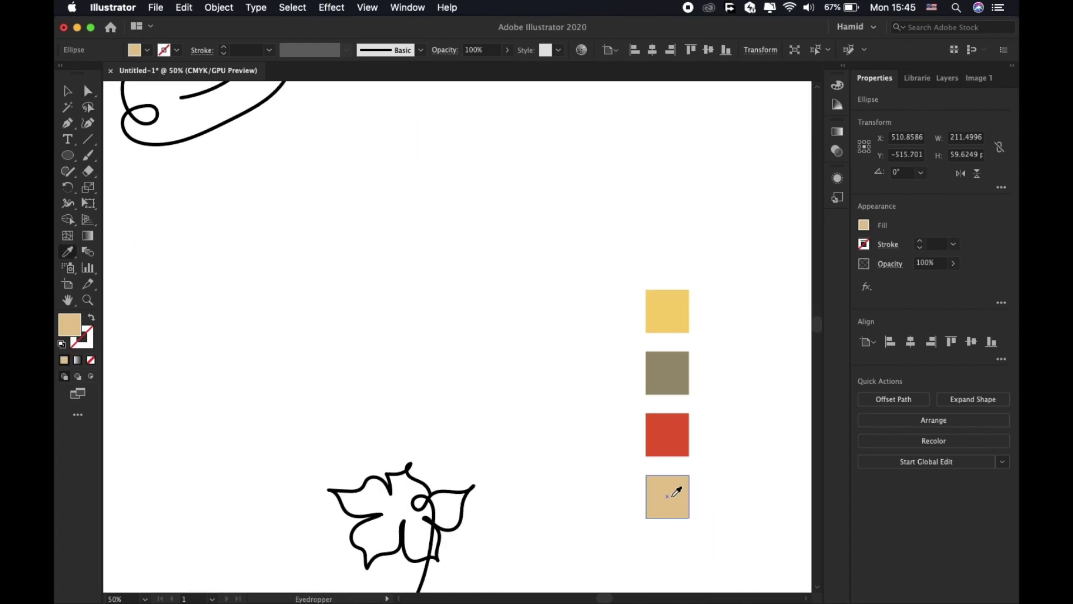
scroll(414, 319, up, 3)
scroll(414, 318, left, 1)
scroll(469, 333, up, 3)
- Drag the oval's top anchor to reshape it into a tapered blob about 211.5 by 55.85 px
key(v)
key(a)
click(427, 267)
drag(461, 267, 461, 272)
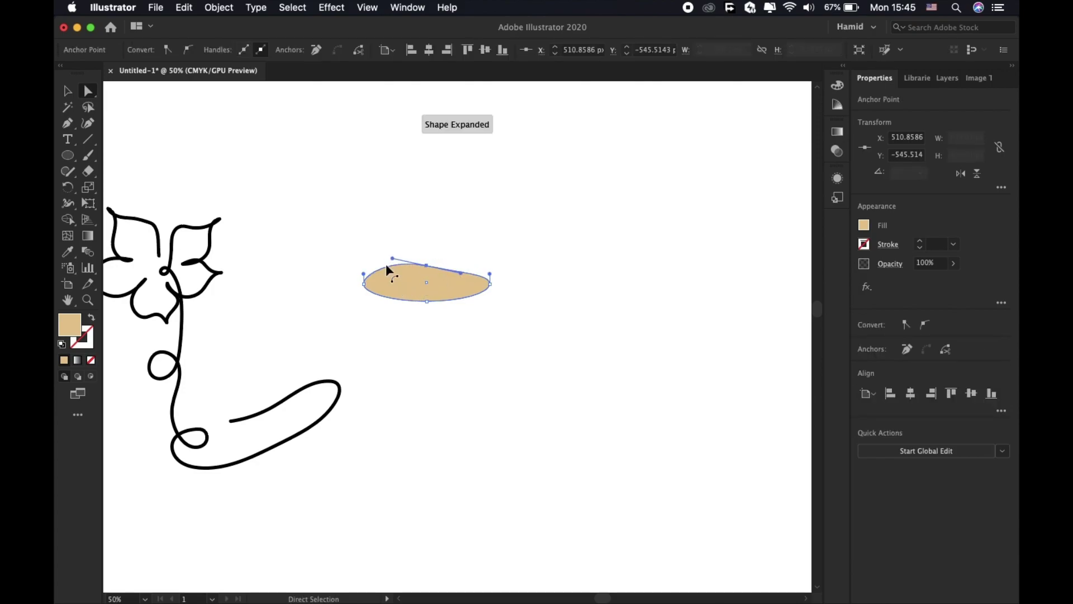
drag(424, 268, 427, 276)
click(467, 244)
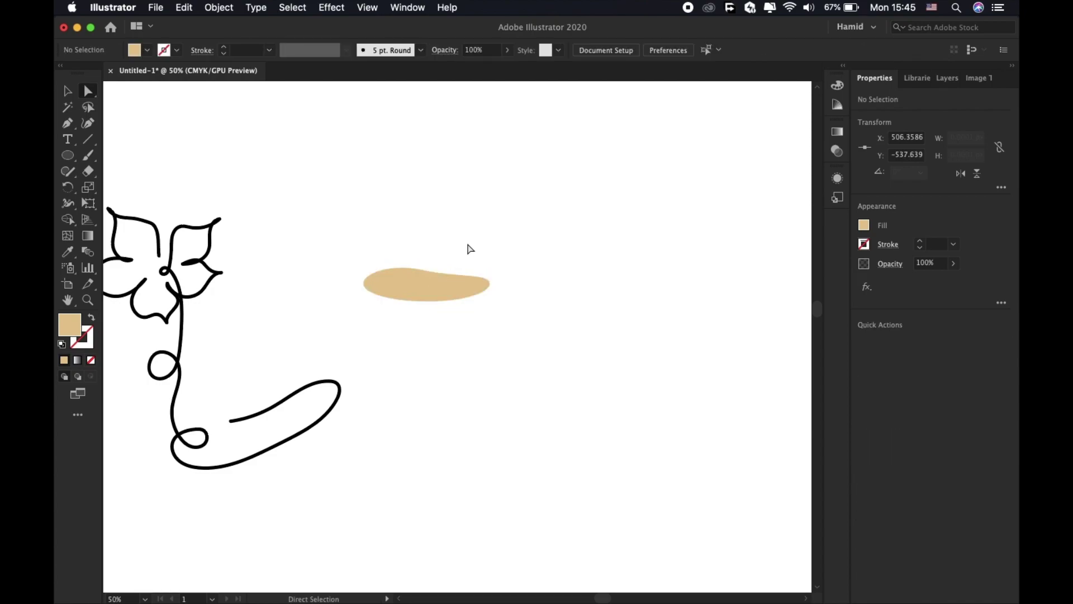
- Move the tan blob onto the flower's curled base, rotate it about 26° and enlarge it
key(v)
drag(441, 288, 373, 335)
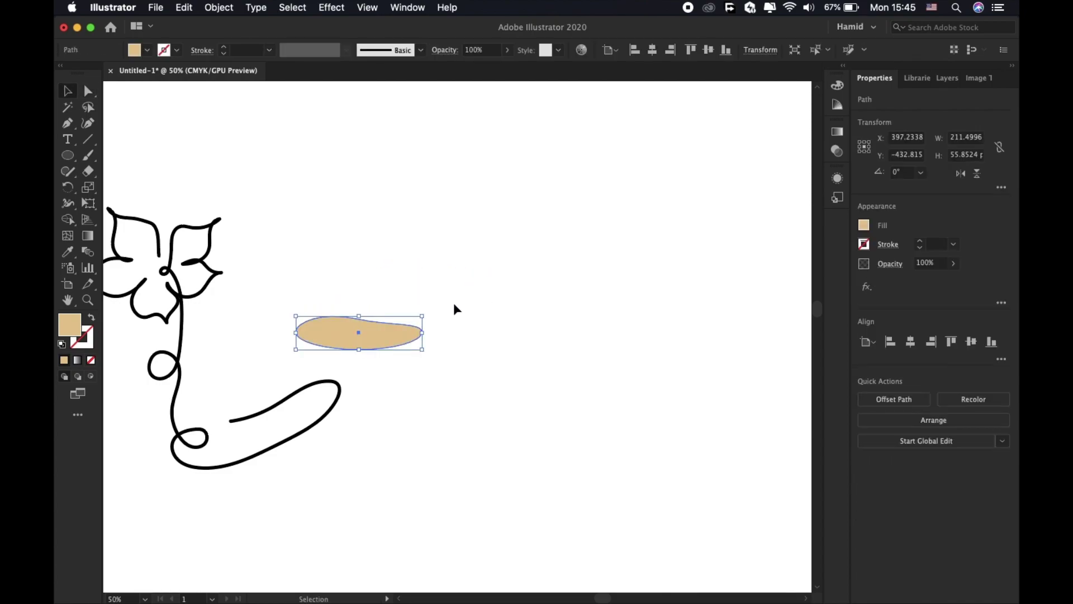
drag(422, 306, 417, 282)
mouse_move(352, 345)
mouse_down()
mouse_move(319, 390)
mouse_move(357, 368)
mouse_up()
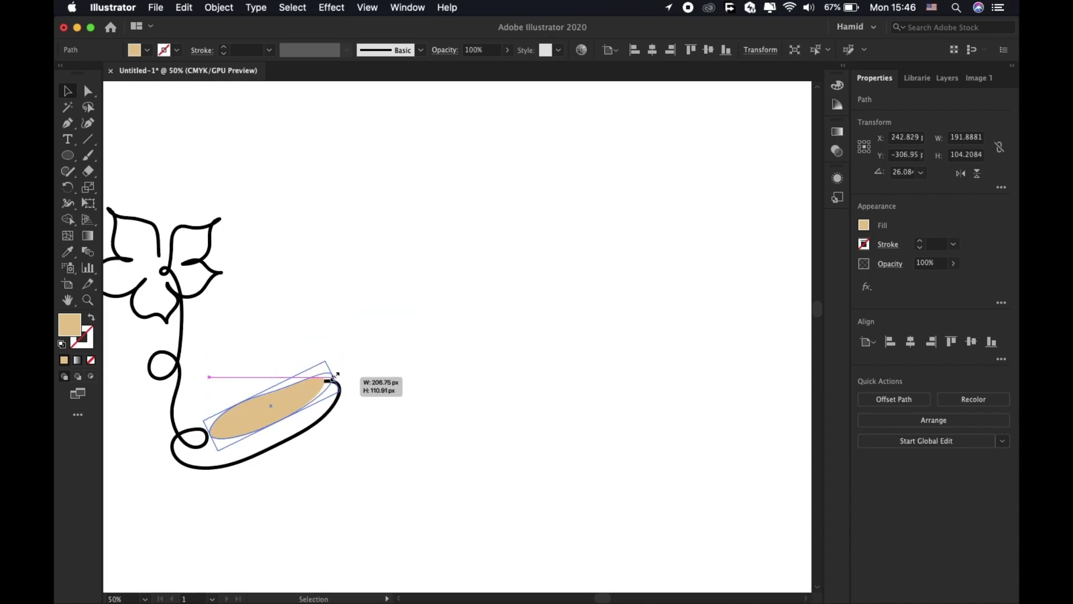
drag(279, 421, 282, 426)
- Send the tan blob behind the black lines and nudge it slightly lower
key(a)
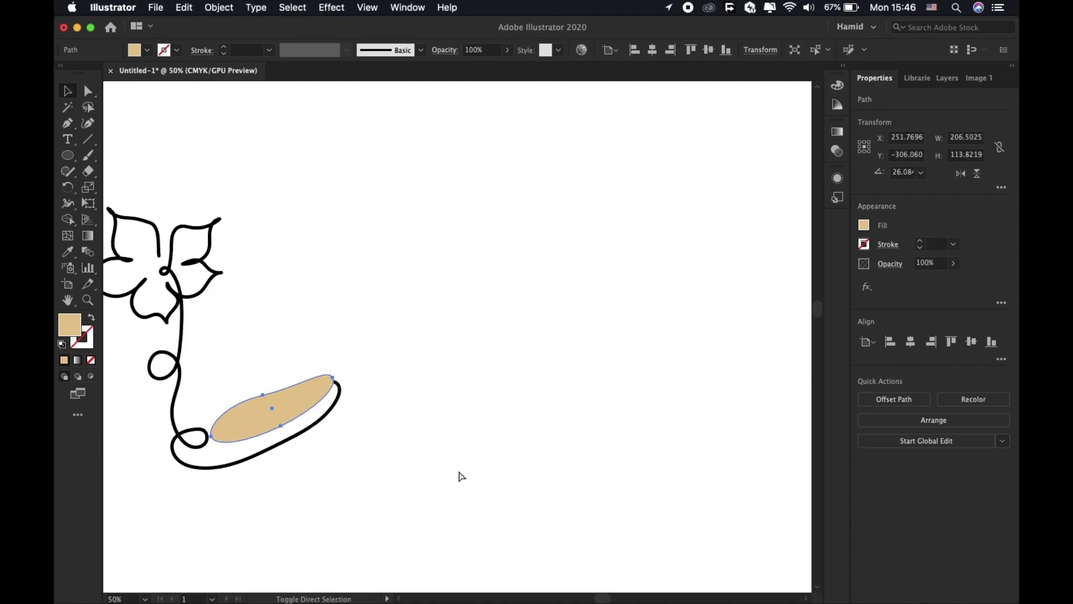
key(ctrl+shift+bracketleft)
click(392, 434)
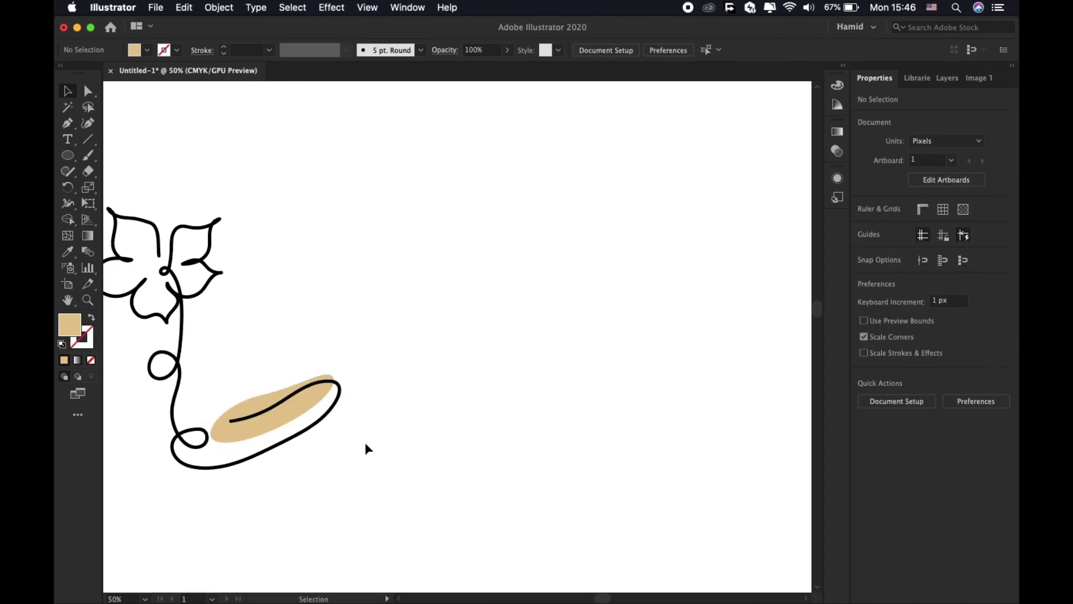
scroll(335, 439, left, 3)
drag(298, 424, 294, 431)
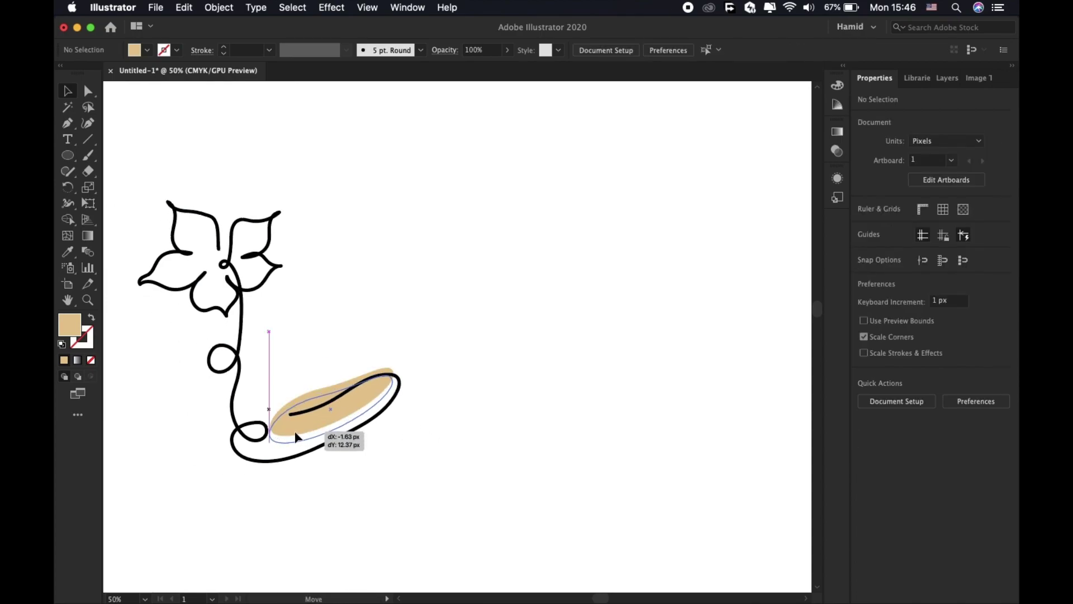
click(442, 445)
scroll(443, 444, down, 5)
scroll(442, 444, right, 2)
scroll(442, 444, right, 4)
scroll(443, 447, left, 5)
scroll(336, 336, up, 3)
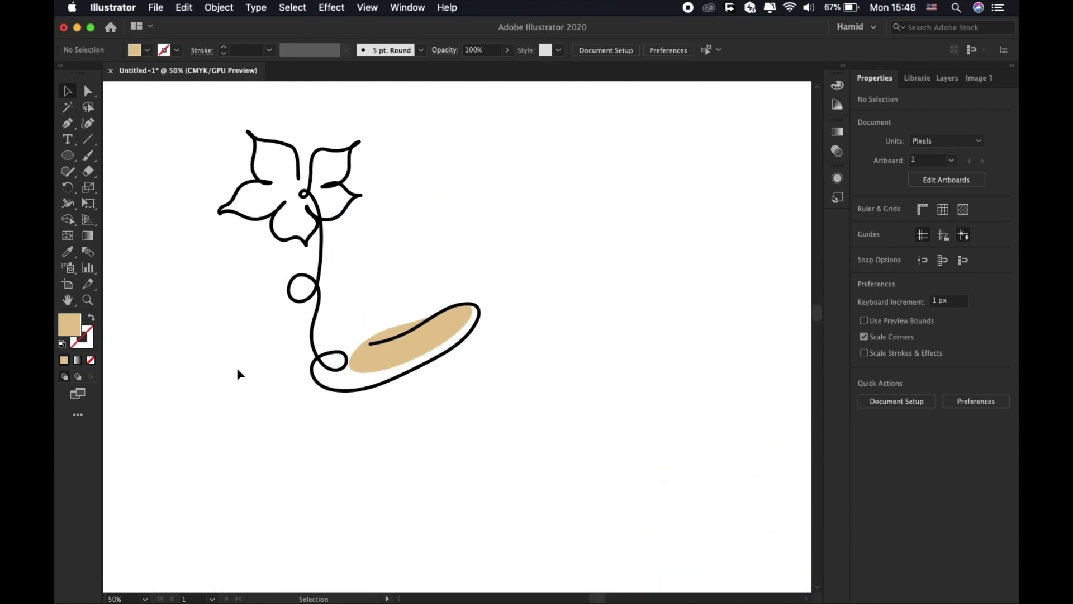
key(b)
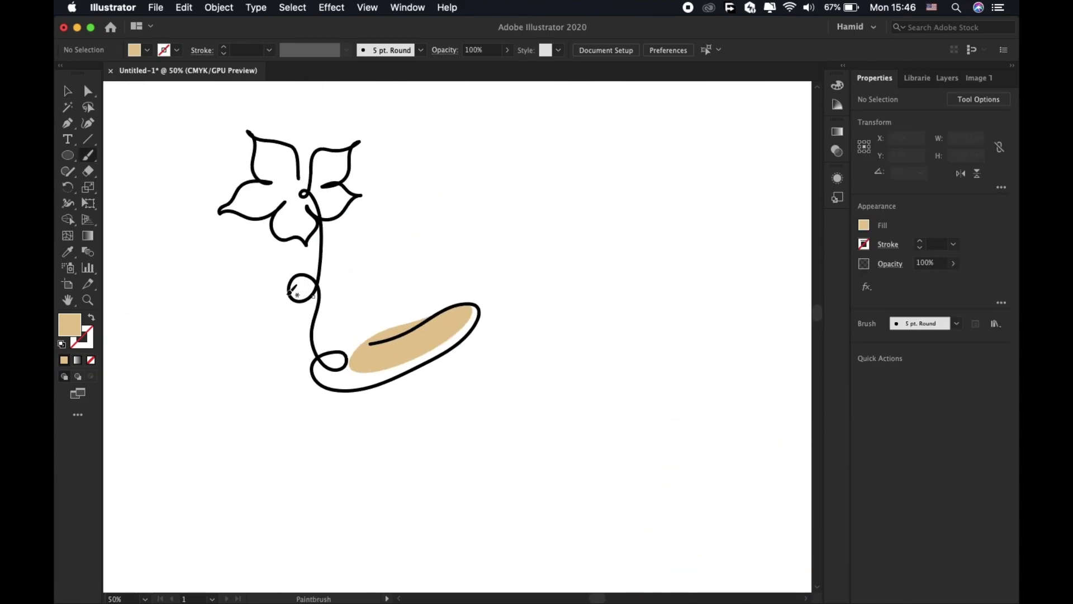
- Turn the newly painted circle's tan outline into a tan fill
mouse_move(237, 339)
mouse_down()
mouse_move(212, 355)
mouse_move(230, 376)
mouse_up()
key(cmd+z)
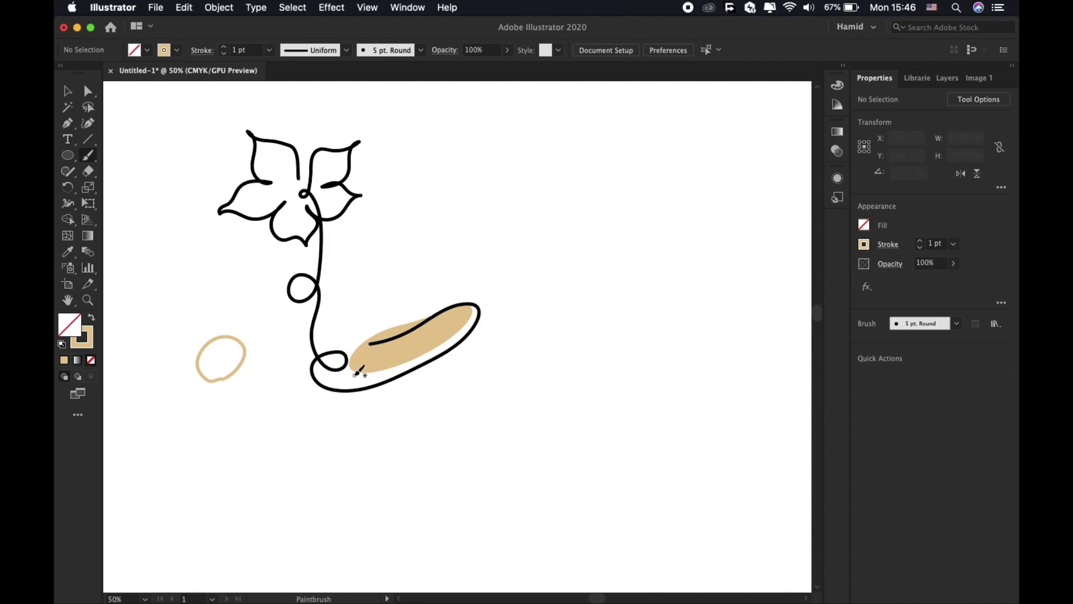
scroll(360, 369, right, 2)
scroll(361, 369, down, 1)
key(v)
drag(220, 297, 153, 382)
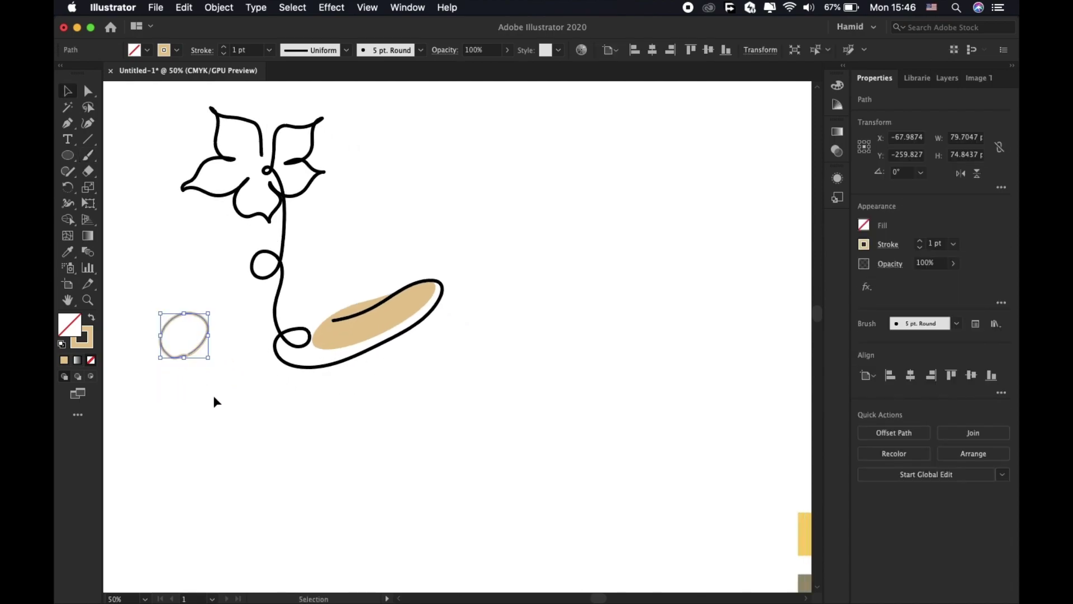
key(shift+x)
scroll(379, 422, down, 3)
scroll(379, 422, right, 3)
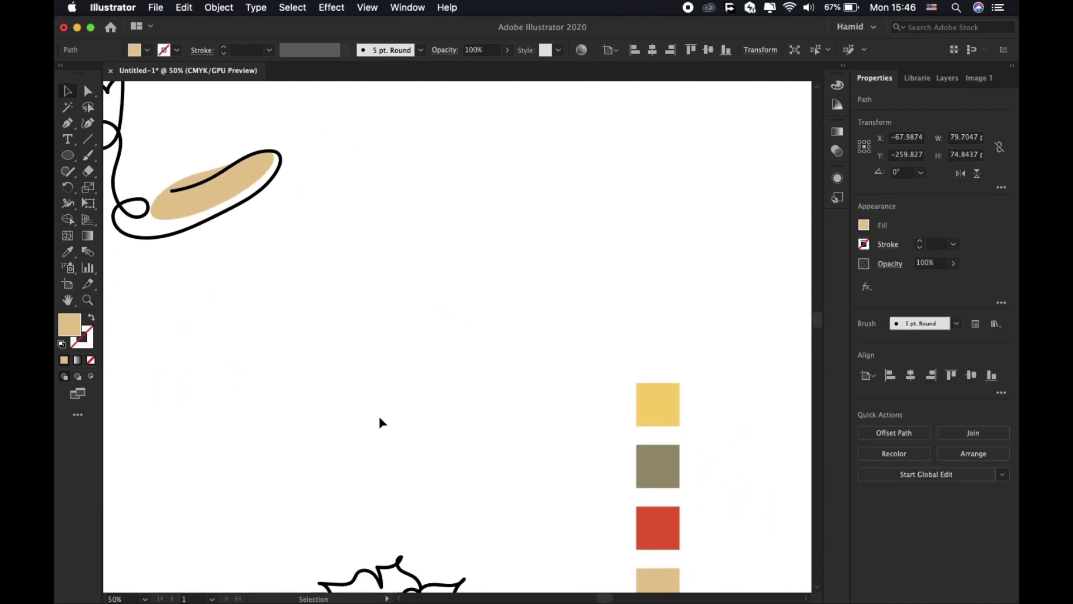
- Recolour the circle olive from the swatch and move it up beside the stem
key(i)
click(420, 412)
click(664, 476)
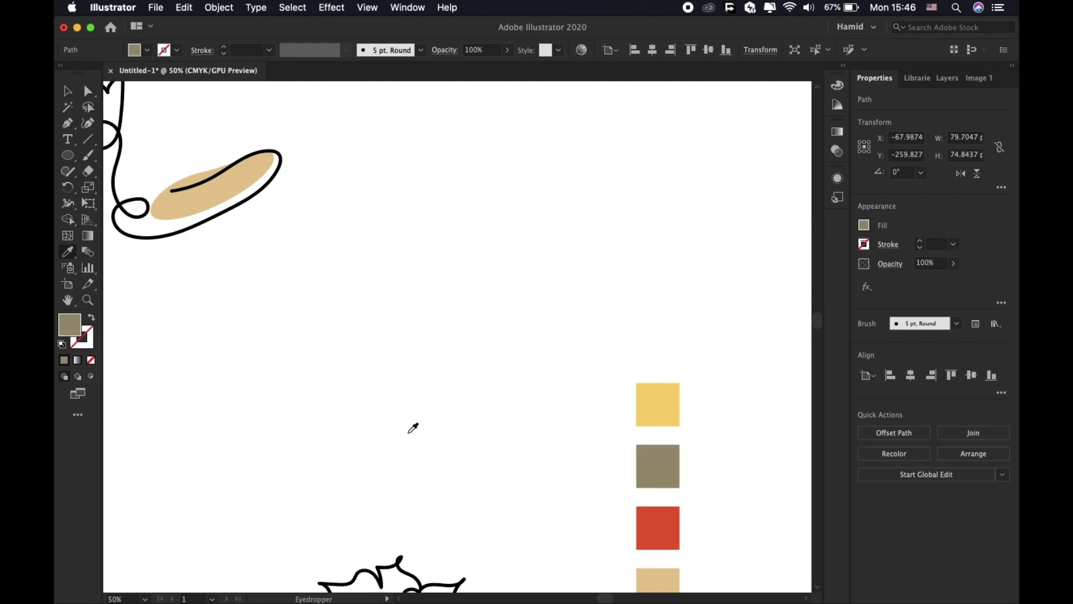
scroll(411, 428, left, 3)
scroll(411, 428, up, 1)
scroll(410, 427, left, 2)
scroll(409, 427, up, 1)
key(v)
click(326, 303)
drag(293, 287, 358, 226)
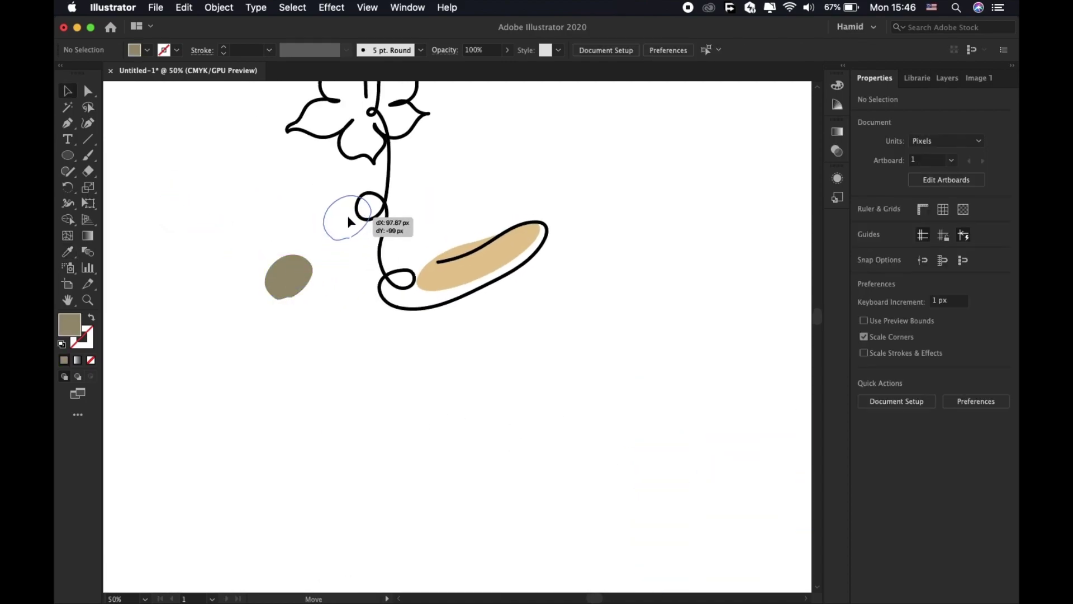
click(344, 245)
- Reshape the olive blob's bottom anchor and move the blob onto the stem loop
key(super+equal)
key(super+equal)
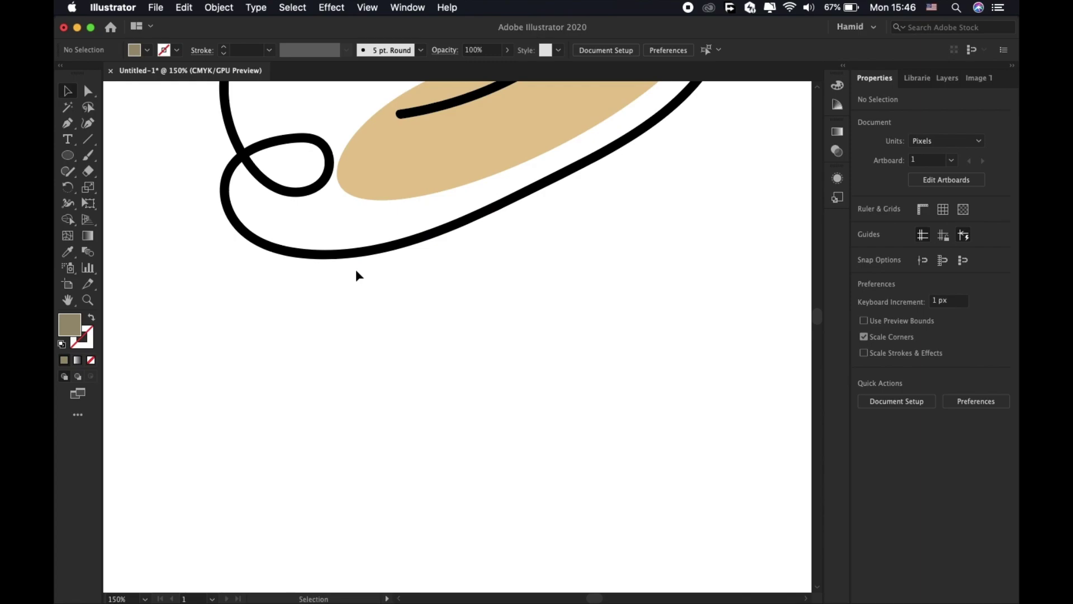
key(super+equal)
scroll(355, 274, up, 1)
scroll(356, 274, left, 1)
key(a)
click(311, 268)
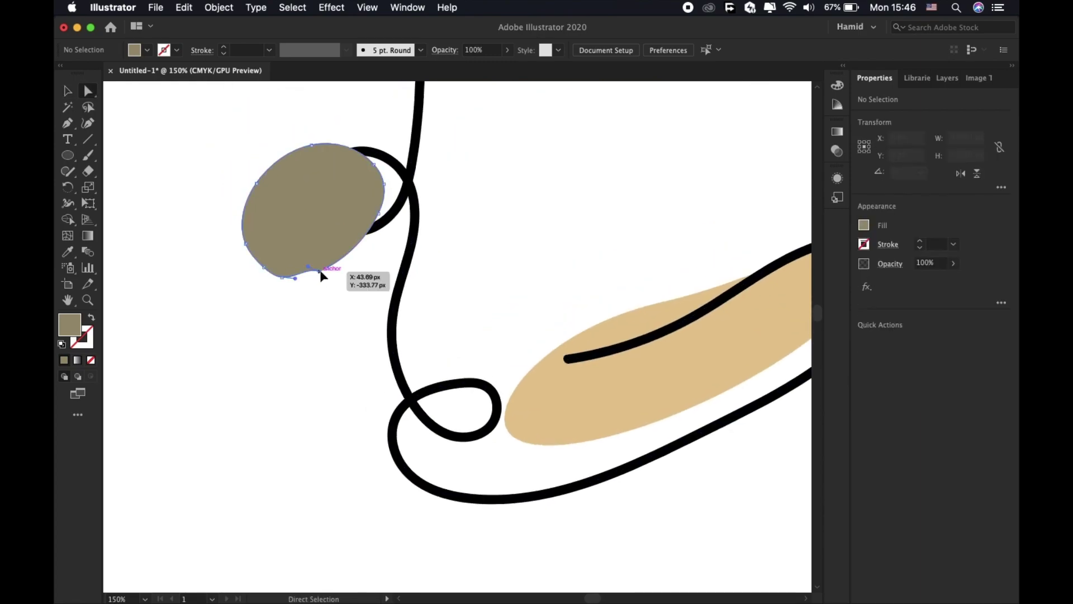
drag(311, 267, 303, 278)
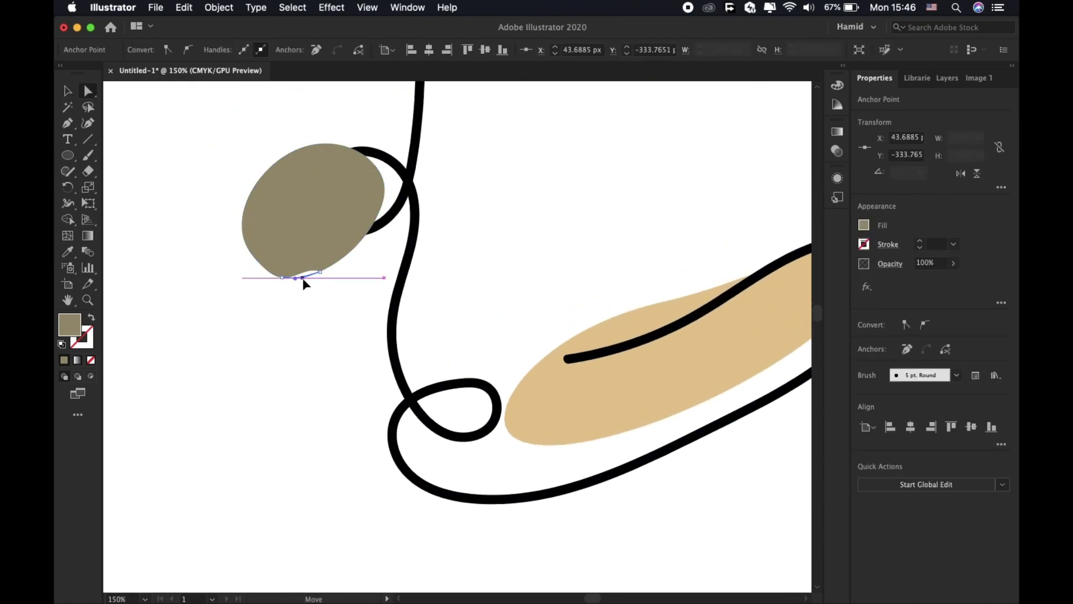
drag(324, 229, 348, 219)
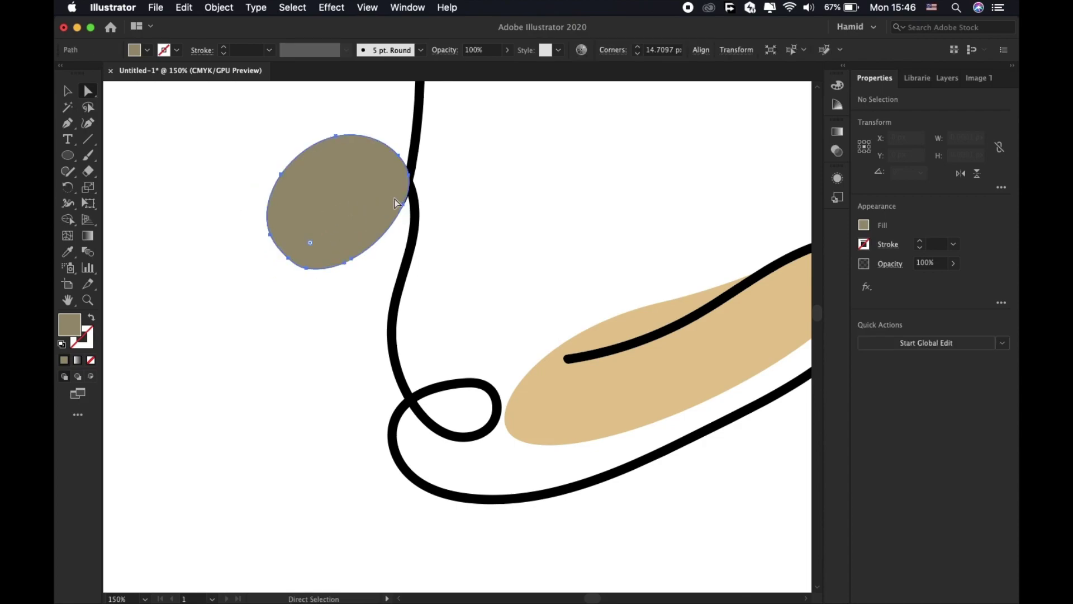
- Shrink the olive blob, send it behind the black loop, and nudge it into place
key(v)
drag(267, 202, 285, 202)
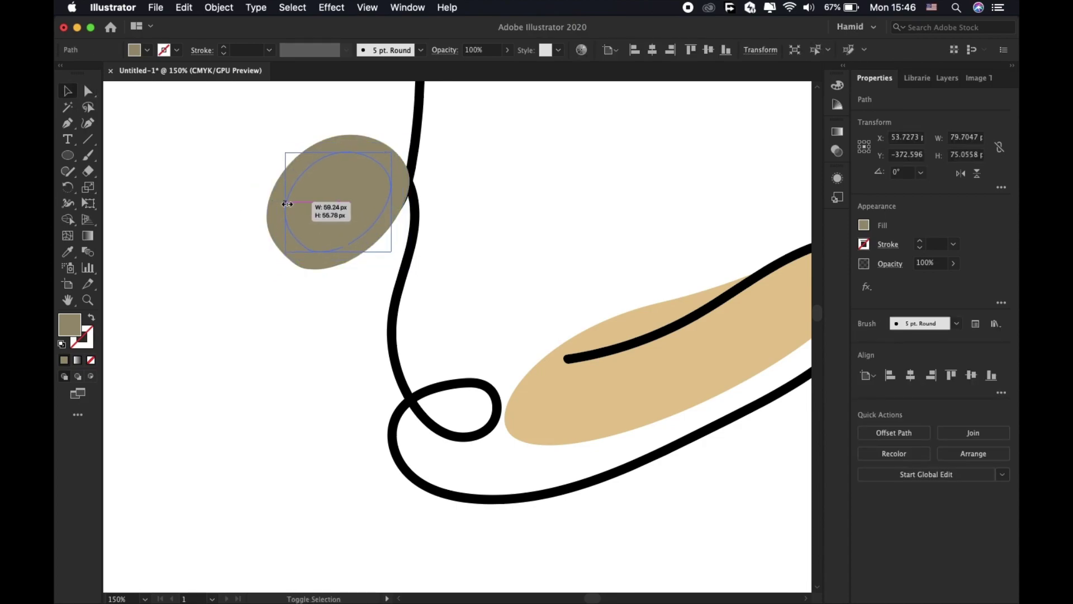
key(super+bracketleft)
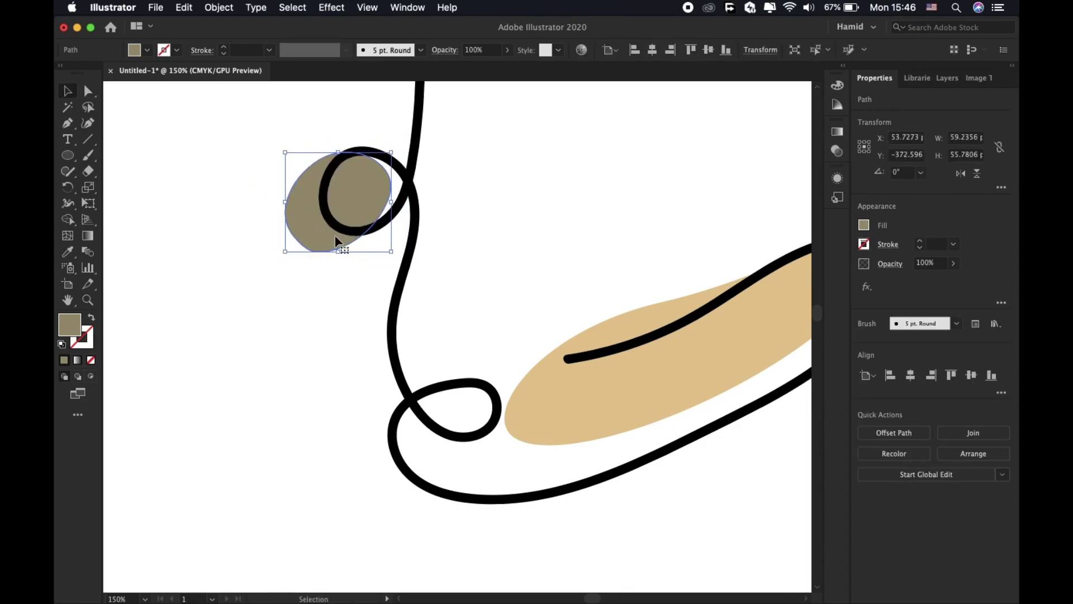
drag(322, 234, 347, 235)
click(350, 340)
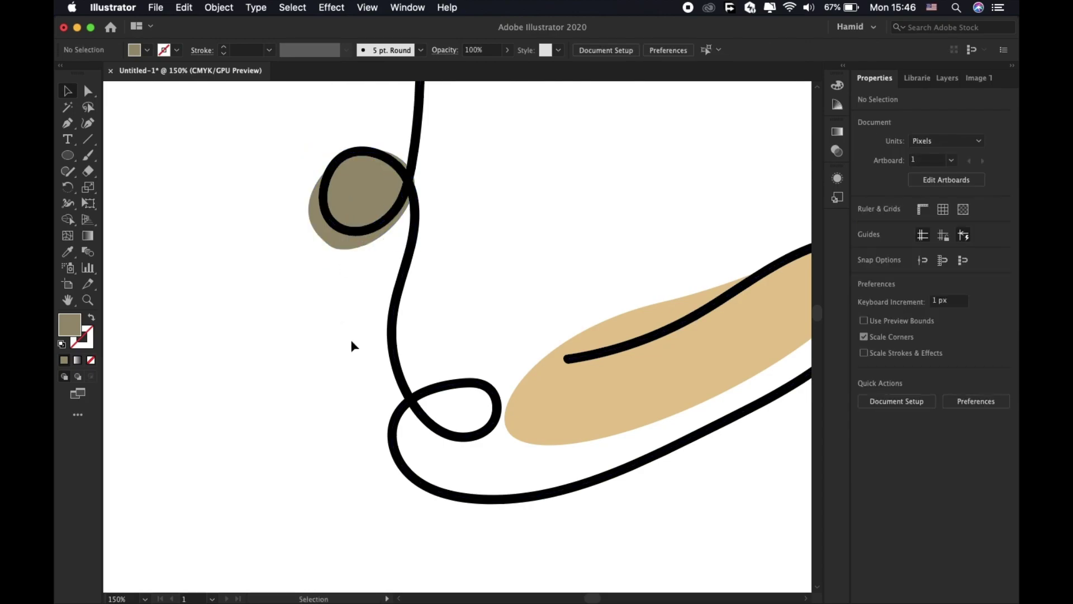
- Thin the black flower line's stroke weight to 0.5 pt
click(393, 338)
click(929, 243)
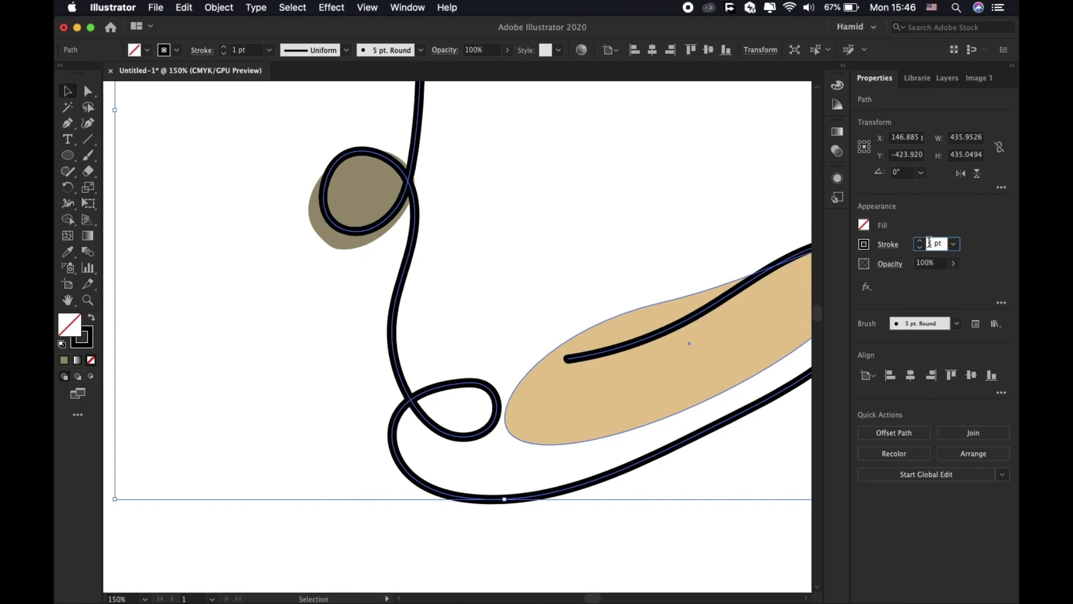
text(0.5)
key(Return)
click(575, 305)
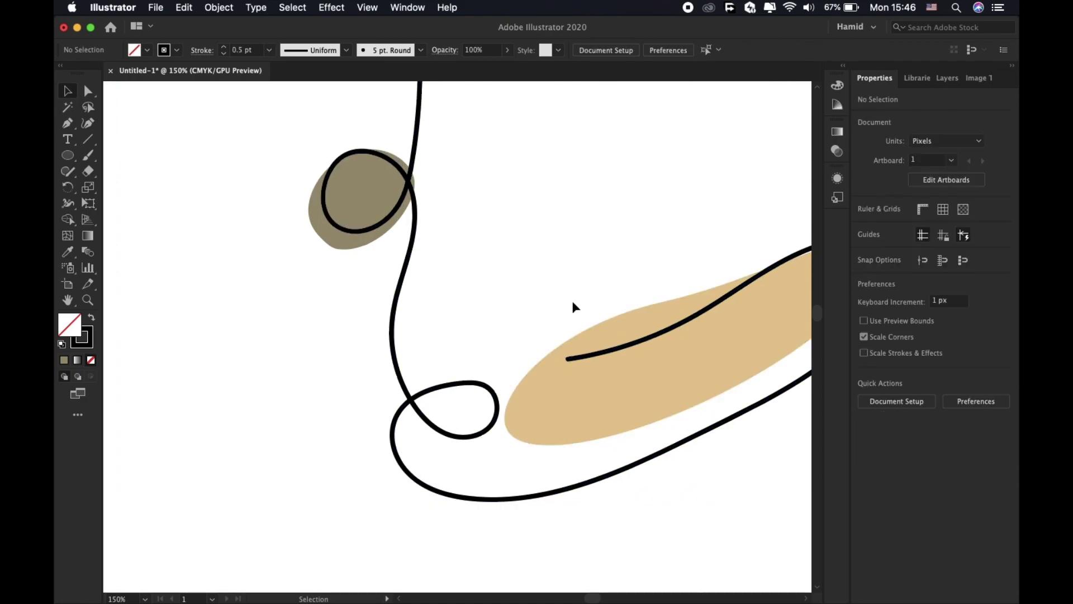
key(super+minus)
key(super+minus)
key(super+minus)
scroll(574, 306, down, 3)
scroll(574, 306, right, 6)
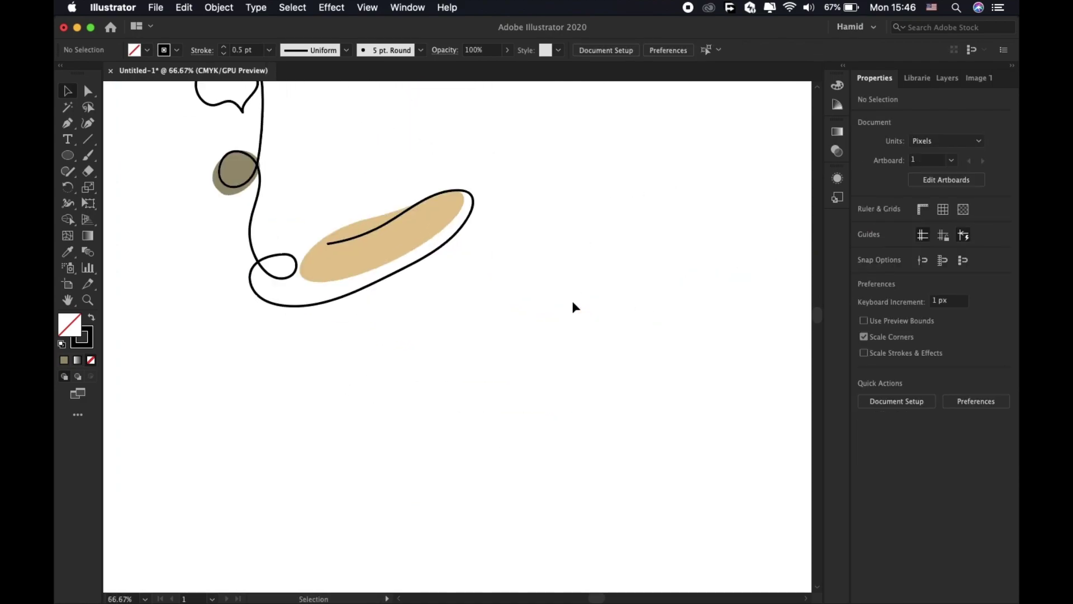
- Copy the olive blob into the loop at the bottom of the stem
scroll(574, 306, down, 3)
scroll(574, 306, right, 5)
scroll(574, 307, left, 4)
scroll(252, 134, up, 5)
scroll(248, 191, left, 2)
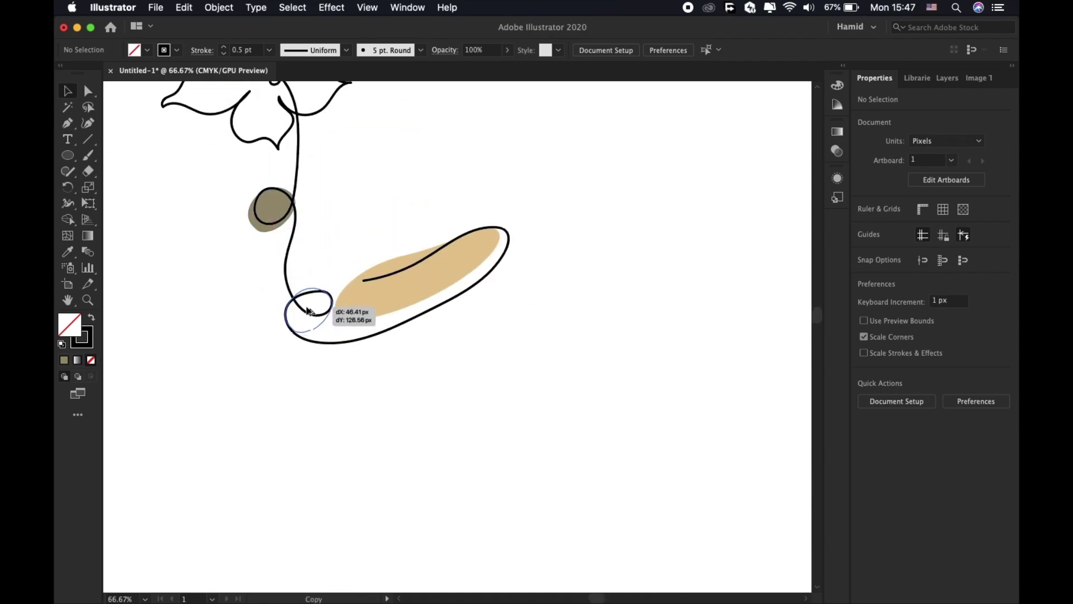
drag(308, 311, 309, 311)
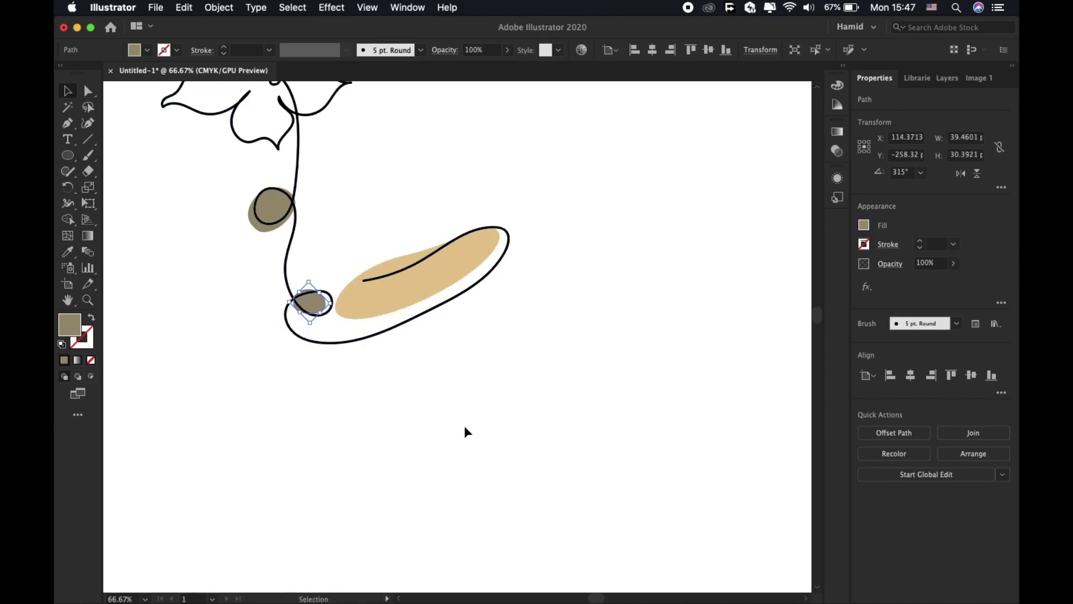
click(622, 436)
- Fill the small bottom-loop blob with the red swatch colour
scroll(622, 436, down, 1)
scroll(622, 435, up, 10)
scroll(622, 435, down, 3)
scroll(622, 435, right, 3)
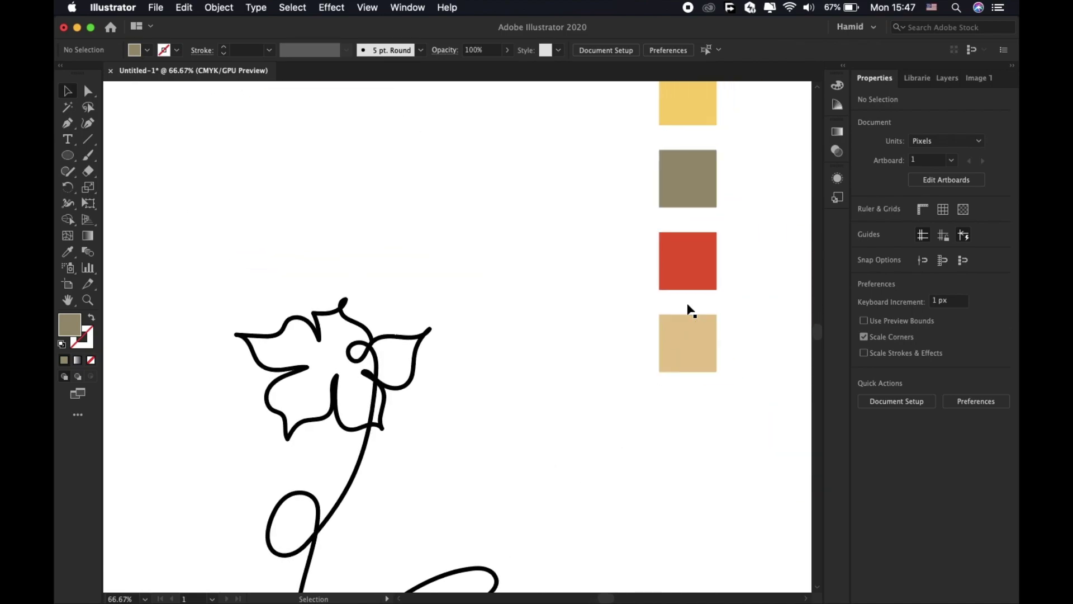
scroll(691, 306, up, 1)
click(681, 273)
scroll(383, 254, up, 3)
scroll(386, 249, down, 10)
scroll(386, 250, right, 4)
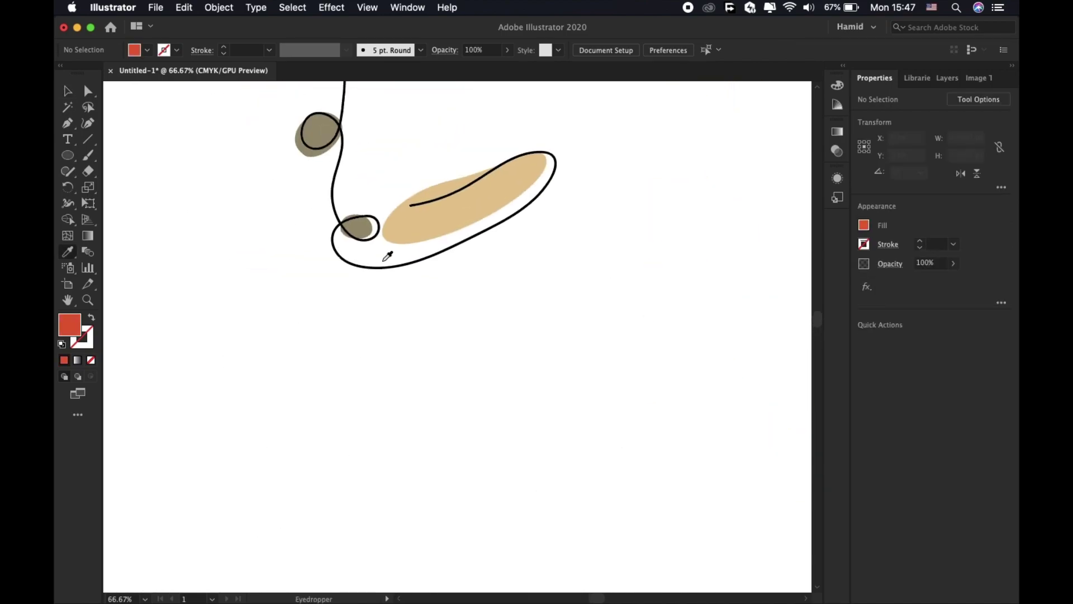
scroll(545, 277, up, 2)
click(462, 300)
scroll(688, 378, down, 3)
scroll(688, 379, right, 5)
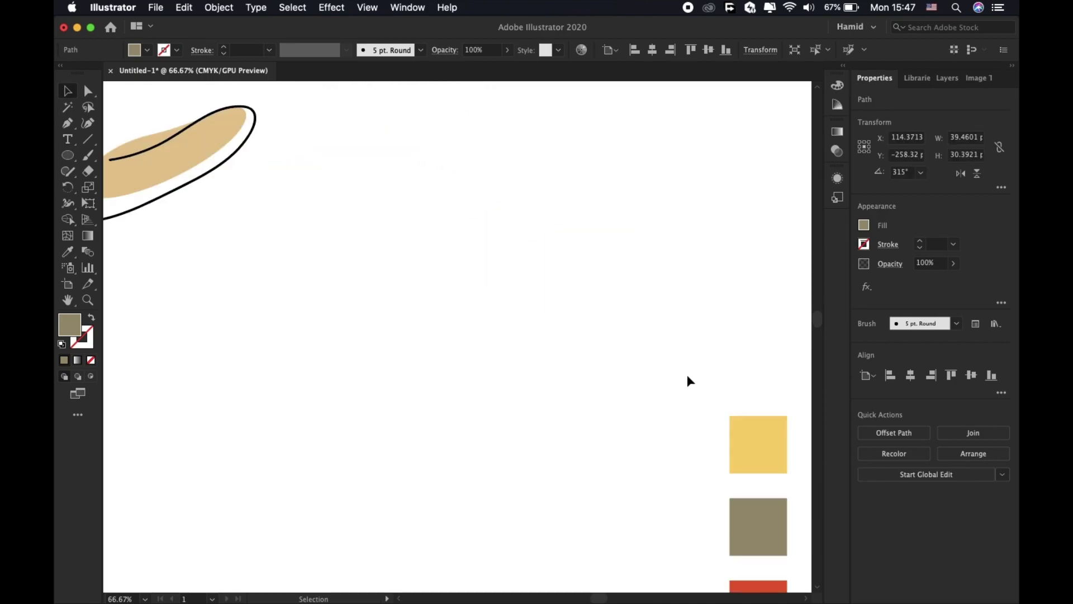
scroll(687, 380, right, 2)
key(i)
click(581, 559)
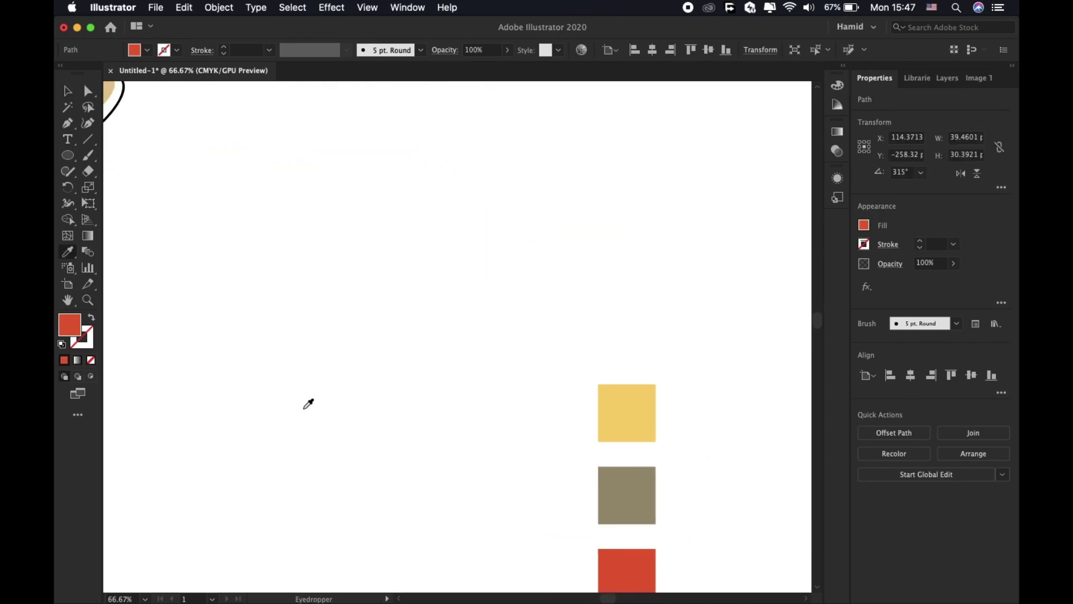
scroll(306, 402, up, 3)
scroll(307, 403, left, 5)
scroll(423, 259, left, 2)
- Place another copy of the olive blob on the flower head
key(v)
scroll(423, 259, up, 5)
click(417, 330)
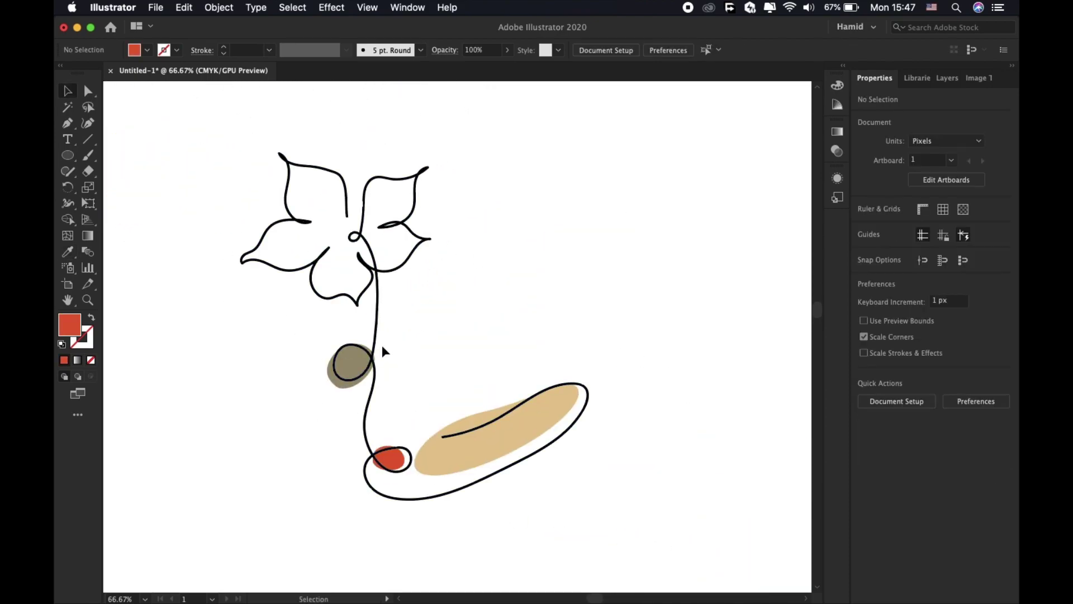
drag(341, 233, 342, 234)
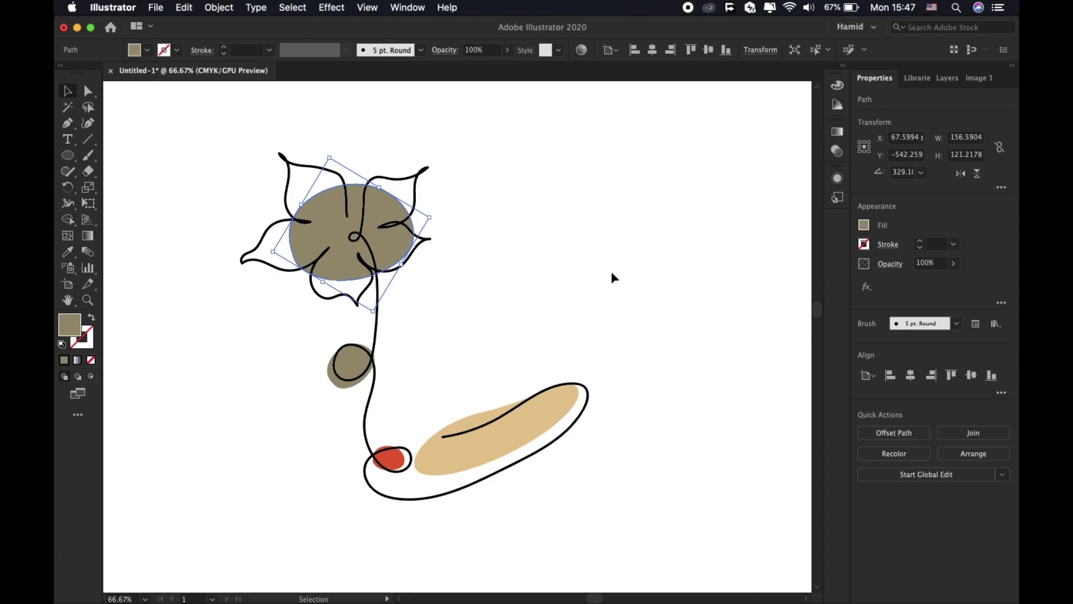
- Recolour the flower-head blob from olive to the yellow swatch colour
scroll(611, 278, down, 5)
scroll(612, 278, right, 5)
scroll(549, 376, down, 3)
scroll(549, 377, right, 3)
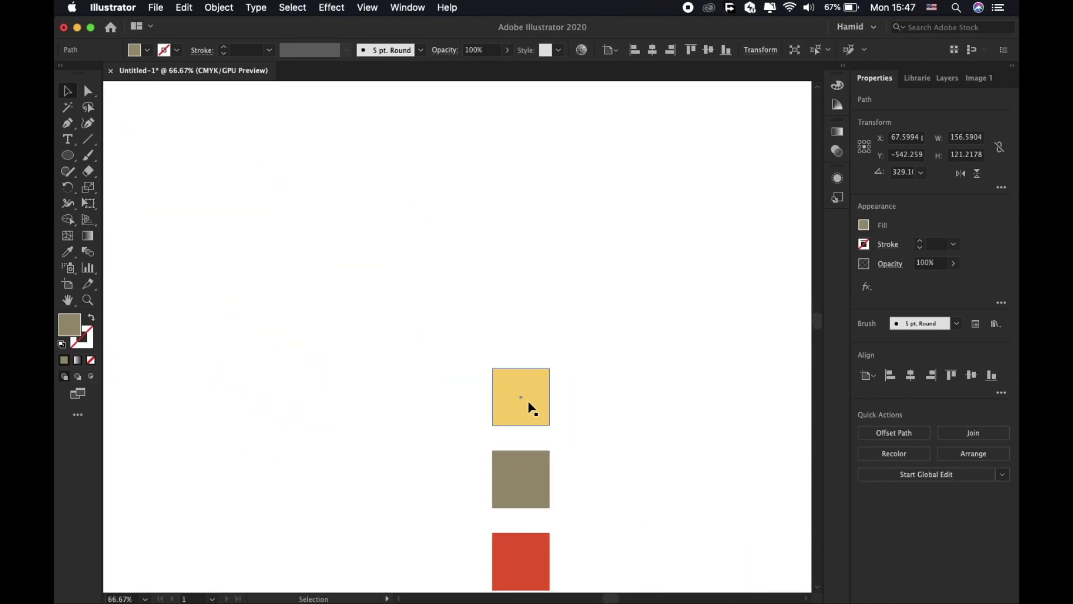
scroll(532, 398, up, 5)
scroll(321, 337, left, 5)
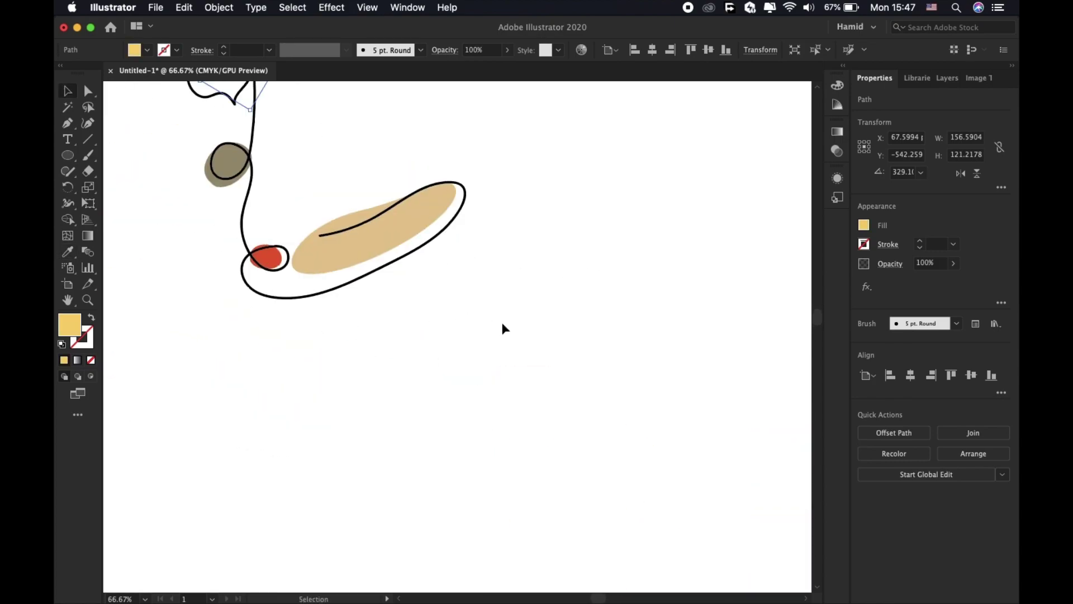
key(v)
click(438, 328)
scroll(436, 323, up, 1)
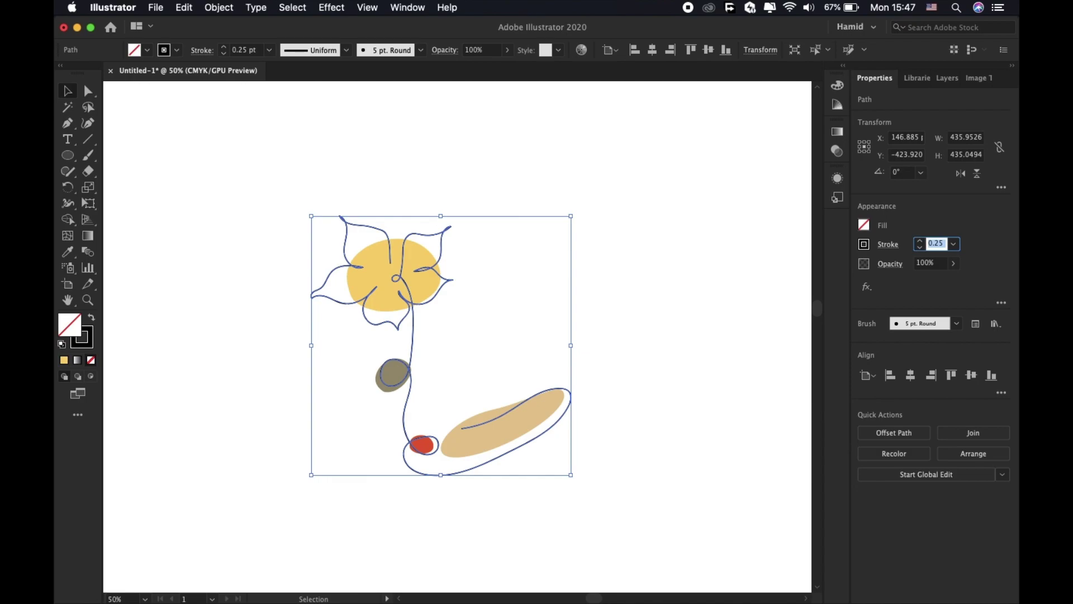
- Deselect the flower and zoom in to view the finished artwork
click(690, 285)
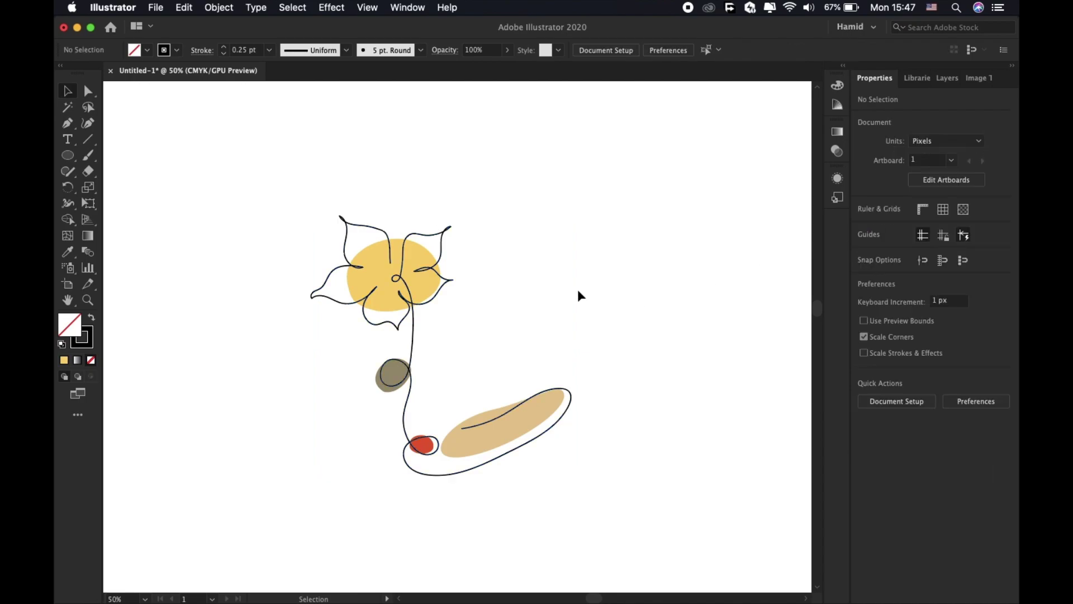
key(super+equal)
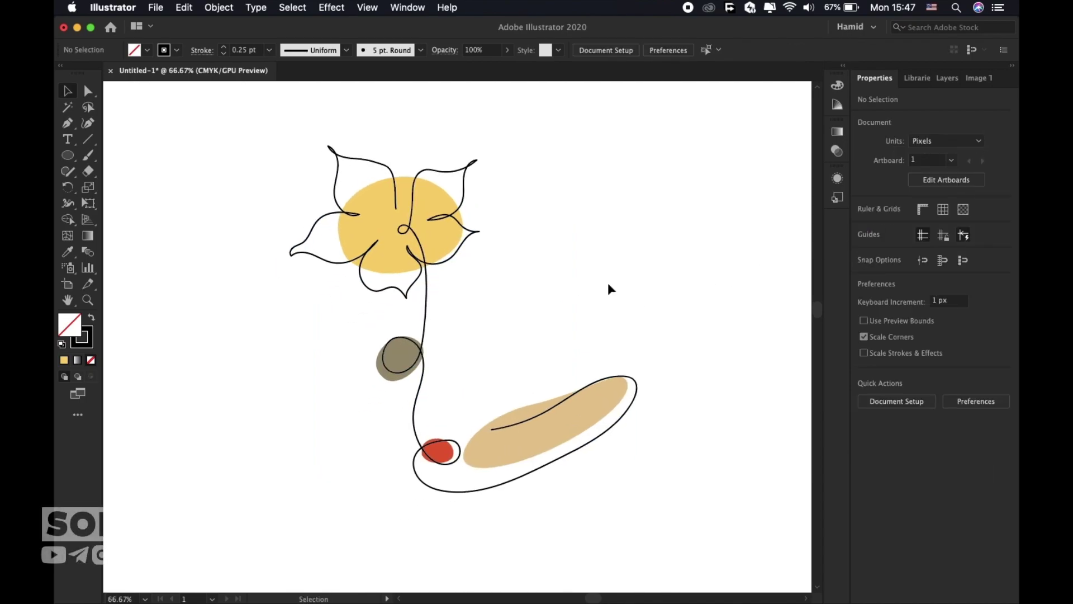